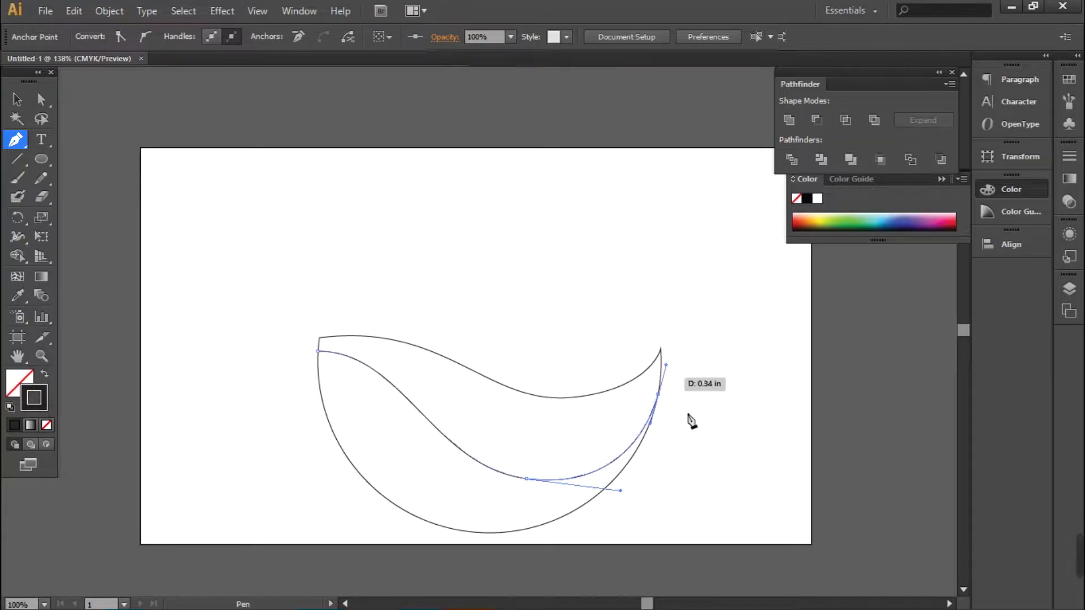
Extend the Pen tool path around the outside of the body's lower half so it encloses the belly area.
click(667, 547)
click(360, 553)
click(265, 405)
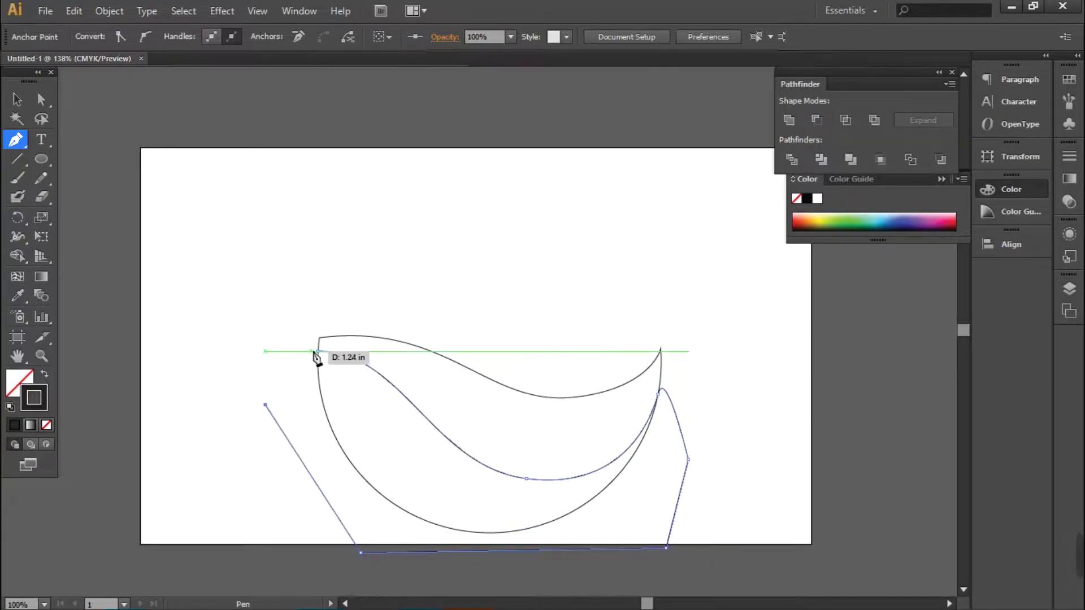
Intersect copies of the body and the pen path to form the belly, align it with the body, and delete the leftover pen path.
key(v)
key(alt+Left)
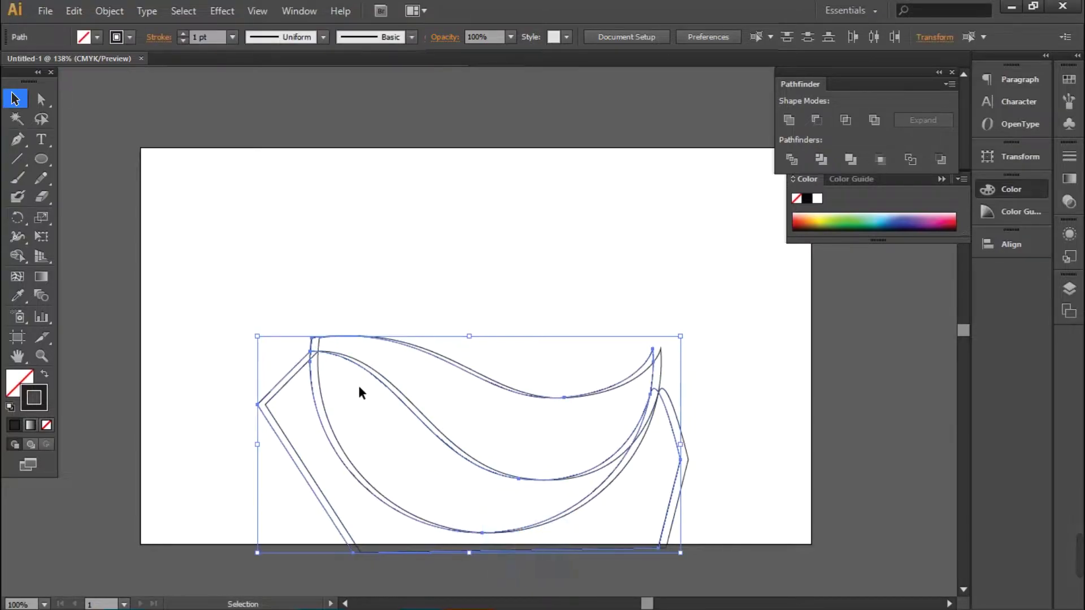
click(844, 119)
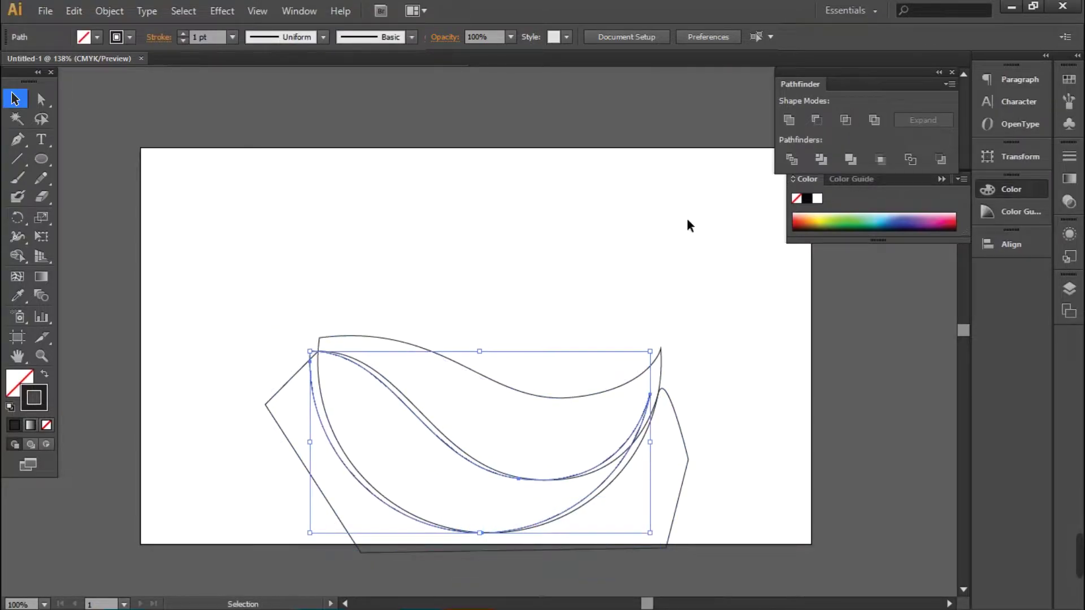
key(Right)
drag(237, 351, 287, 406)
key(Delete)
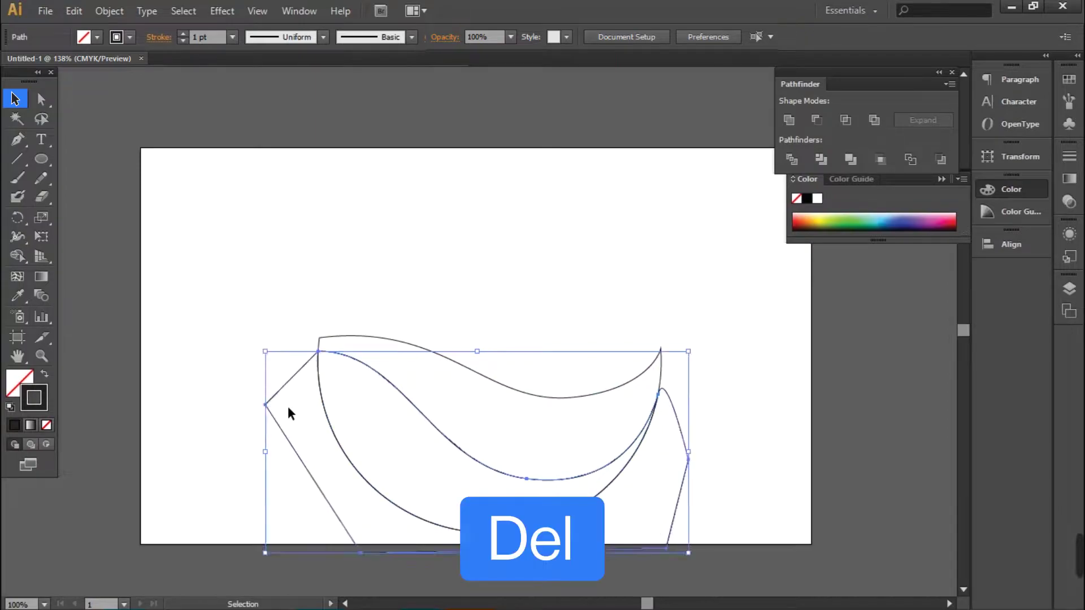
Fill the whale's body with dark blue and the belly with light blue.
drag(343, 363, 144, 86)
click(96, 37)
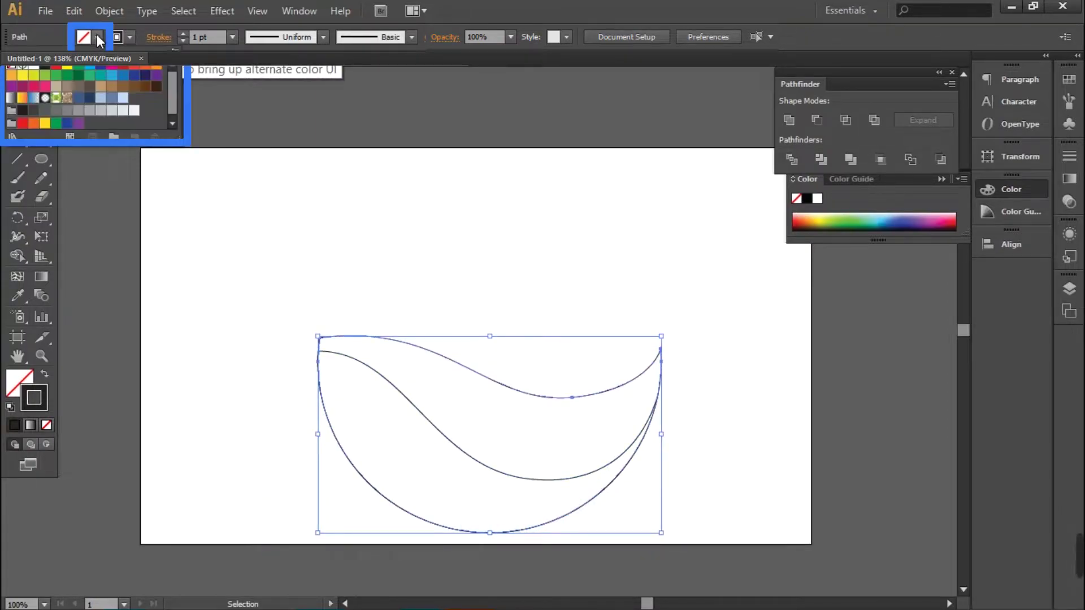
click(78, 97)
click(375, 370)
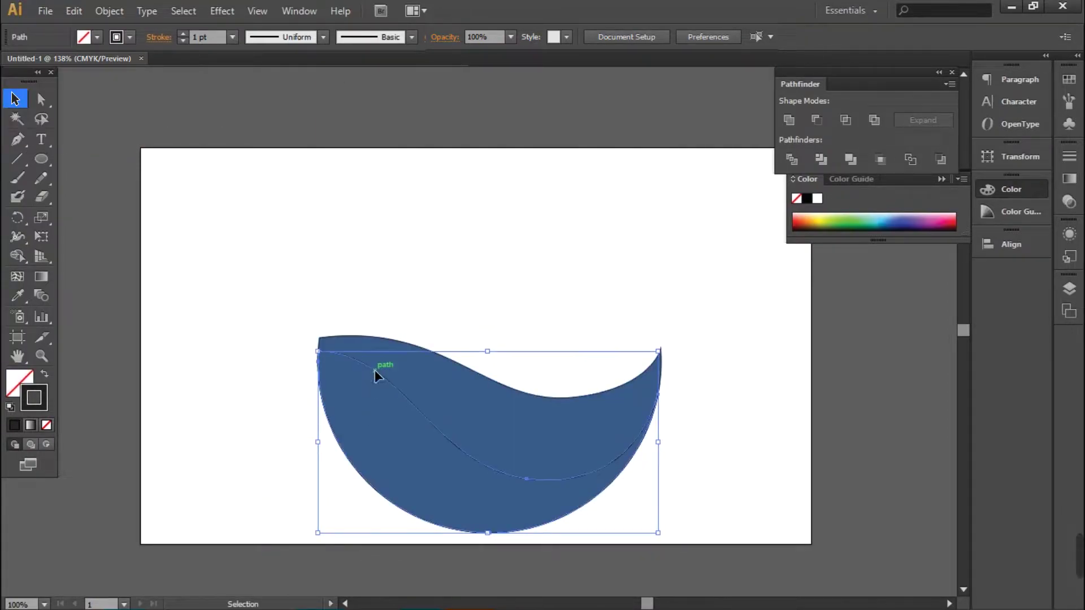
click(96, 37)
click(102, 99)
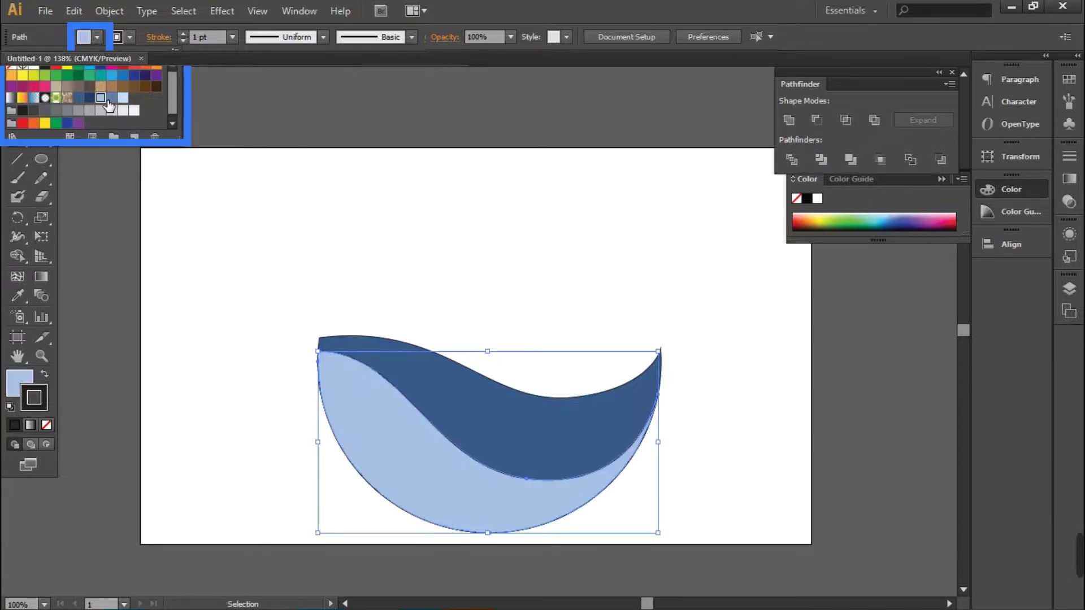
Refine the belly's upper curve by adjusting its middle anchor point and direction handles.
key(a)
click(518, 483)
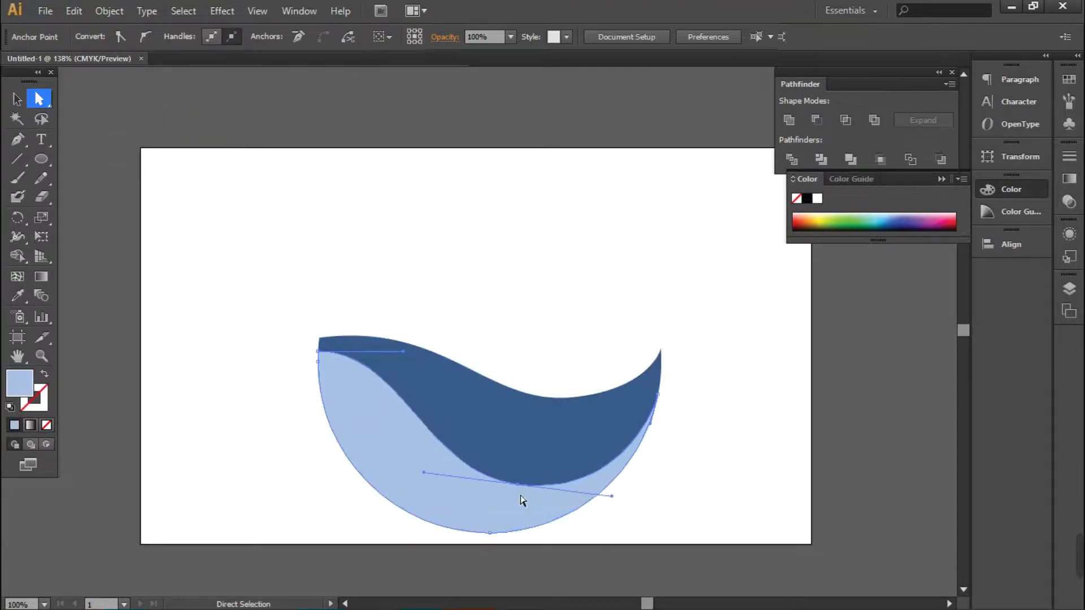
drag(613, 497, 518, 484)
key(ctrl+z)
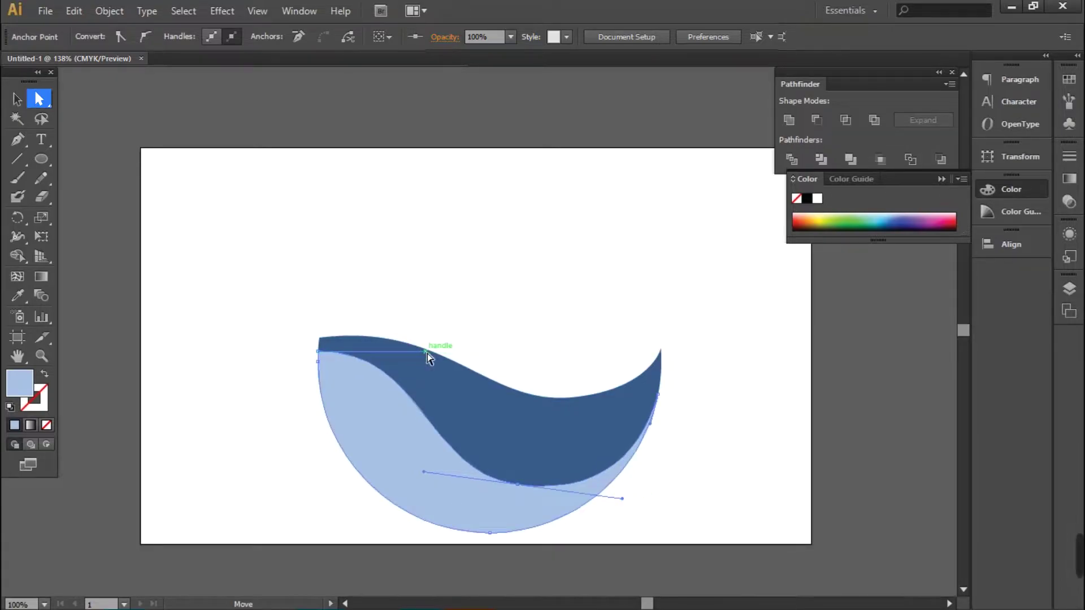
Draw a curved, leaf-shaped fluke starting at the tail tip and fill it with the body's dark blue.
key(p)
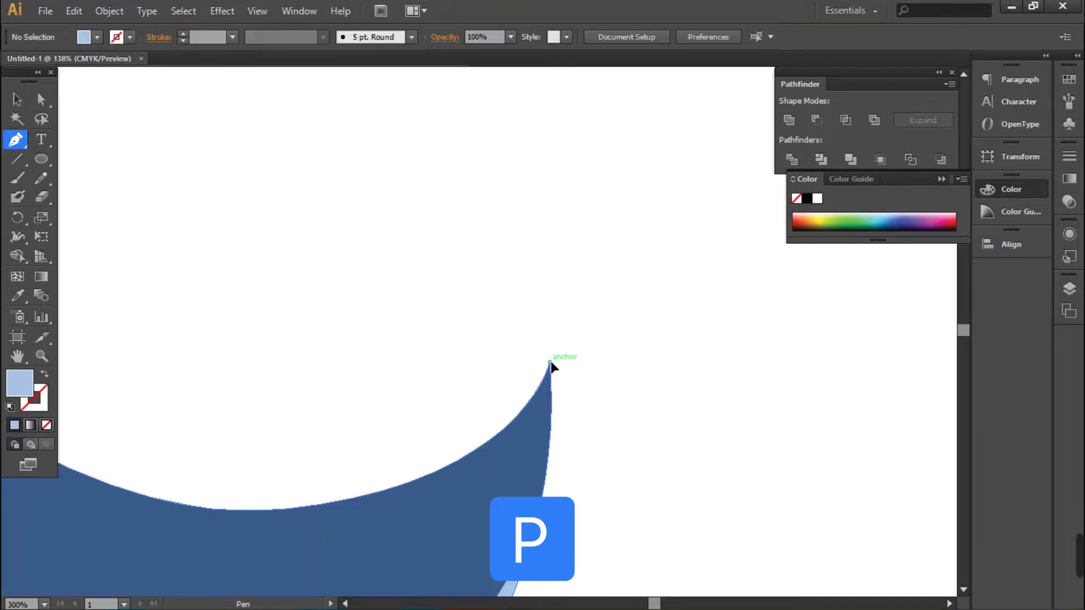
drag(552, 367, 490, 416)
key(space)
drag(532, 274, 659, 213)
click(653, 207)
drag(620, 361, 575, 400)
drag(474, 439, 458, 479)
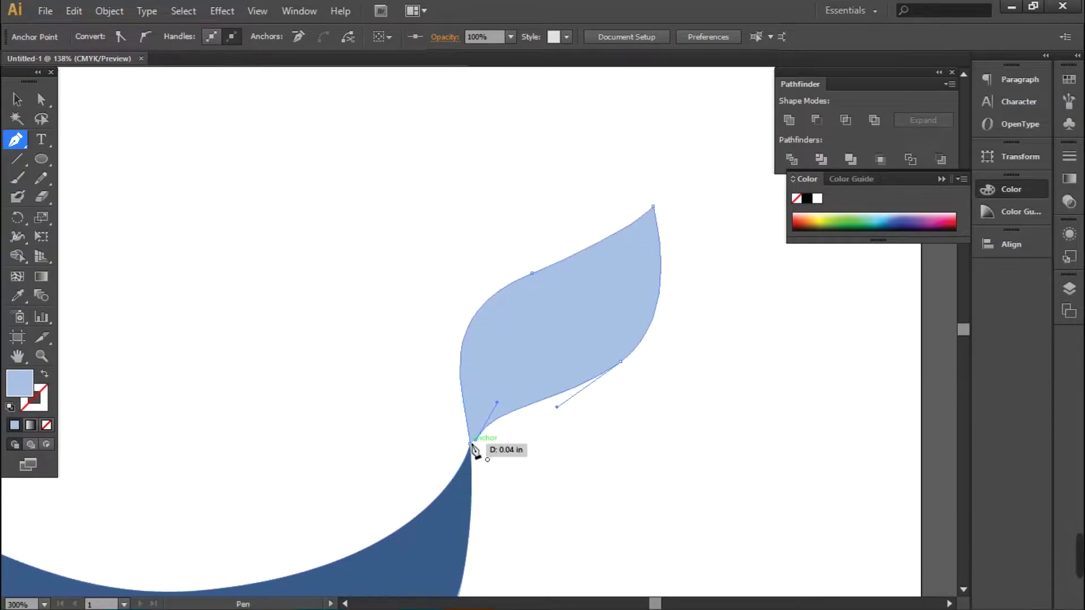
key(i)
click(240, 525)
Duplicate the tail fluke, reflect the copy about the vertical axis, and rotate it into place at the tail tip.
key(v)
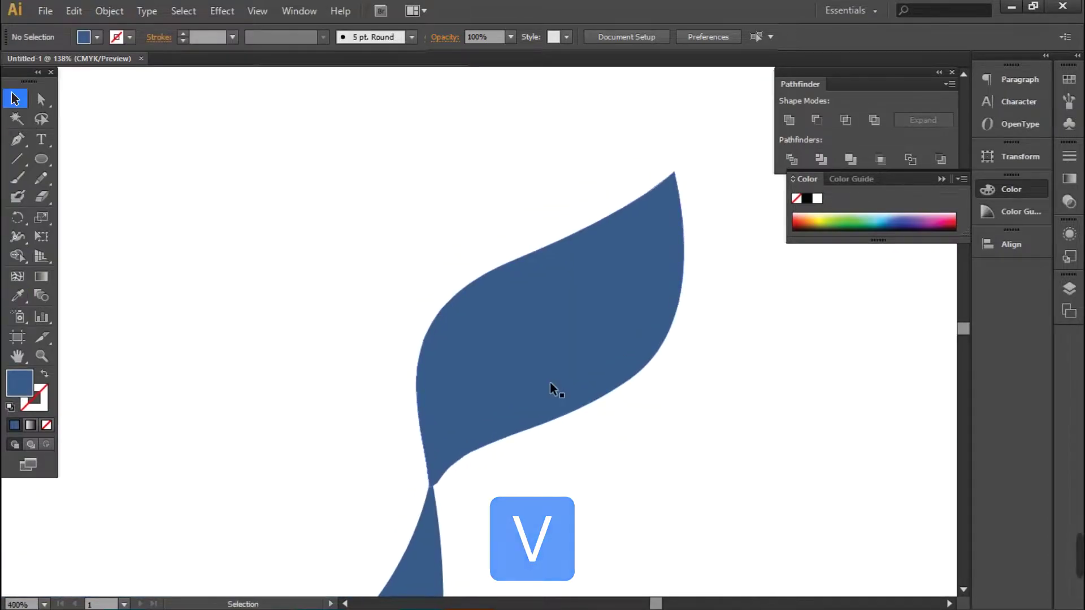
click(552, 382)
drag(556, 375, 292, 292)
right_click(293, 292)
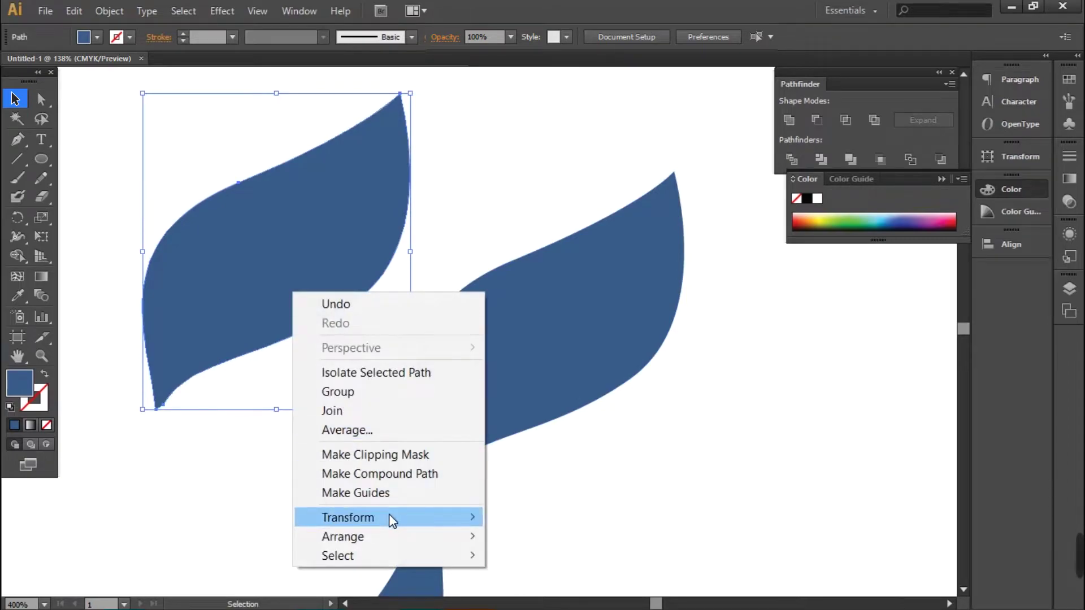
mouse_move(389, 514)
click(527, 432)
click(544, 415)
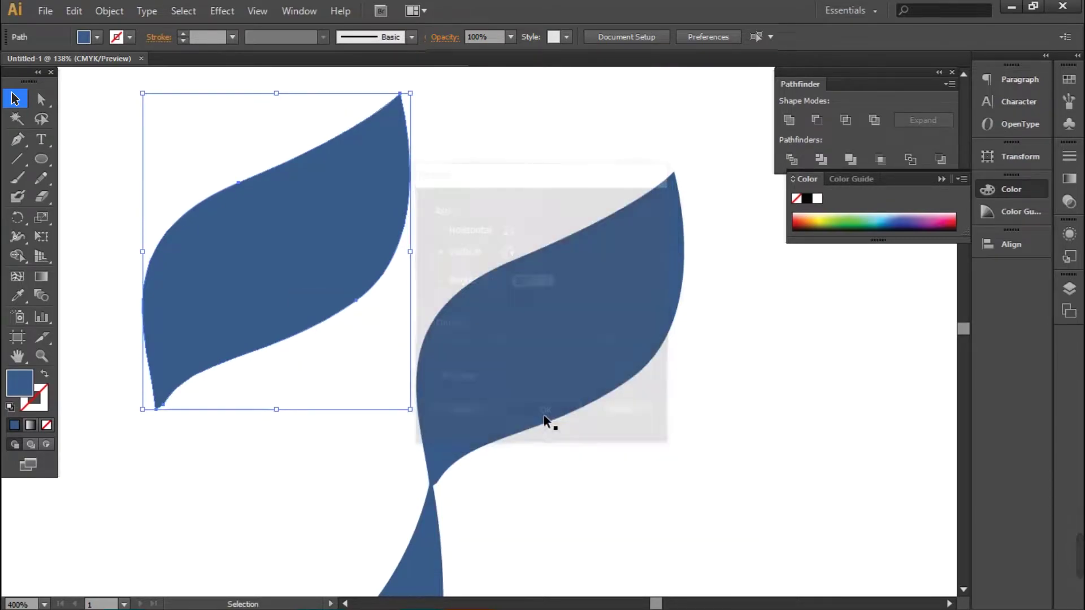
drag(436, 416, 464, 348)
drag(382, 293, 365, 436)
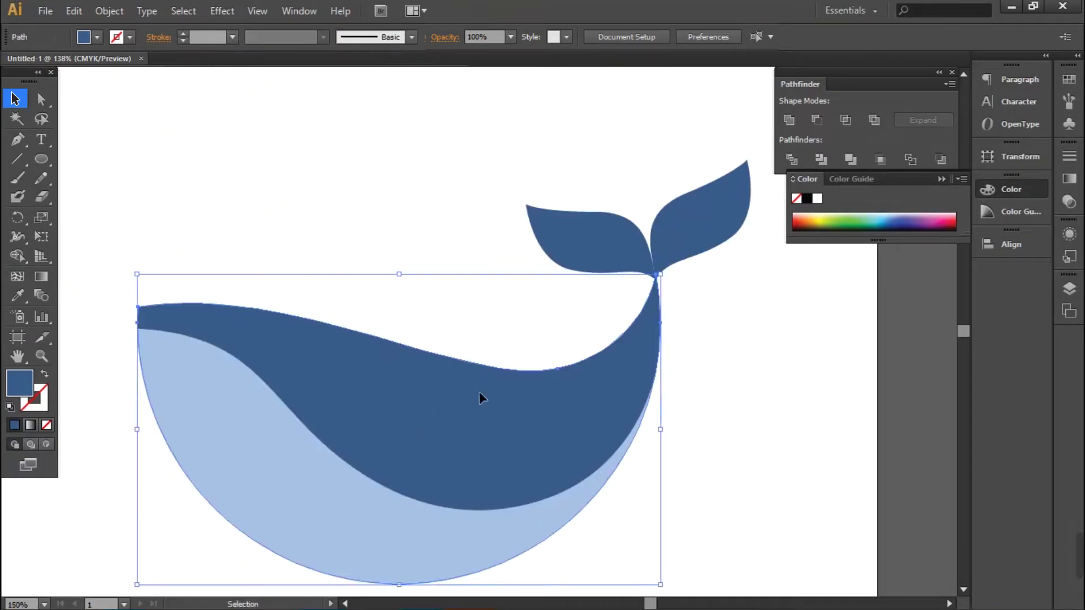
Set up a linear gradient for the whale's body with blue color stops, replacing the white and black ones.
click(1069, 179)
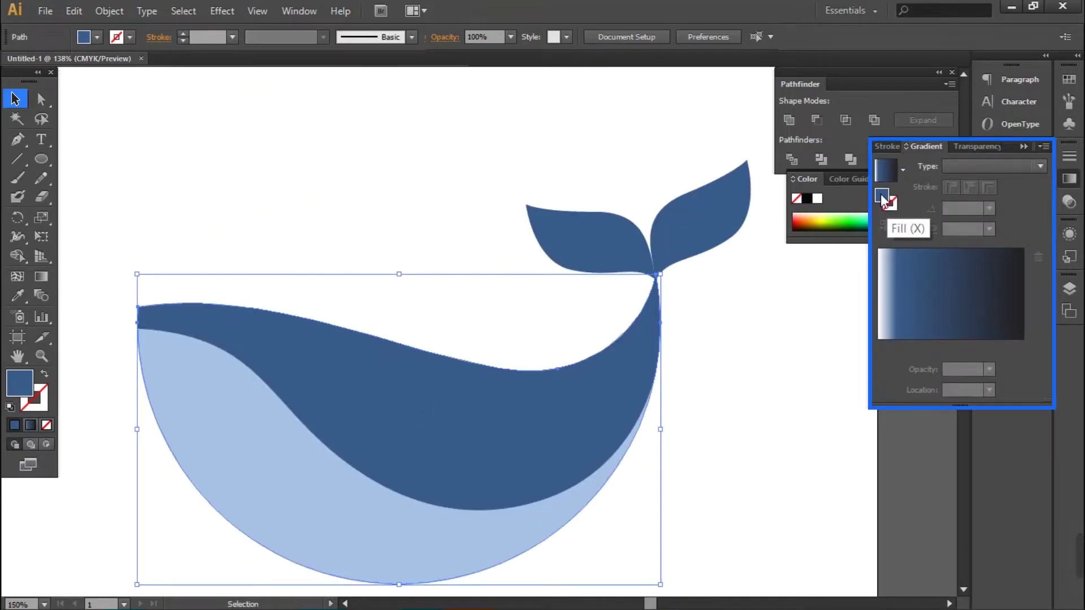
click(897, 345)
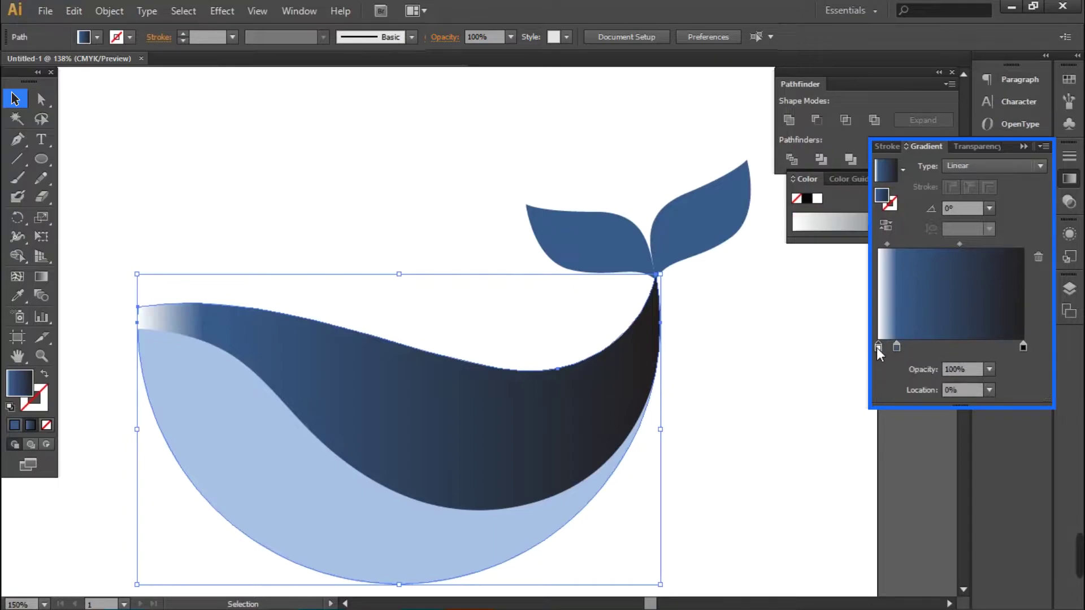
drag(876, 347, 891, 354)
click(886, 348)
mouse_move(1023, 347)
mouse_down()
mouse_move(1018, 373)
mouse_move(1029, 345)
mouse_up()
key(ctrl+shift+a)
click(389, 362)
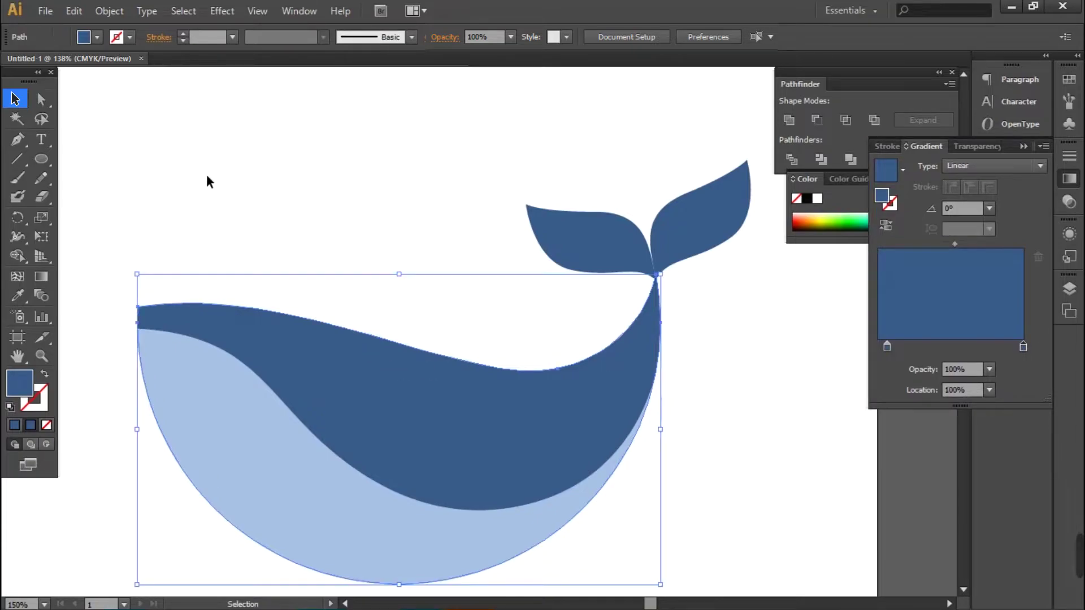
Add a navy color stop to the body's gradient and make it the end stop at 100%, removing the old one.
click(98, 38)
click(90, 97)
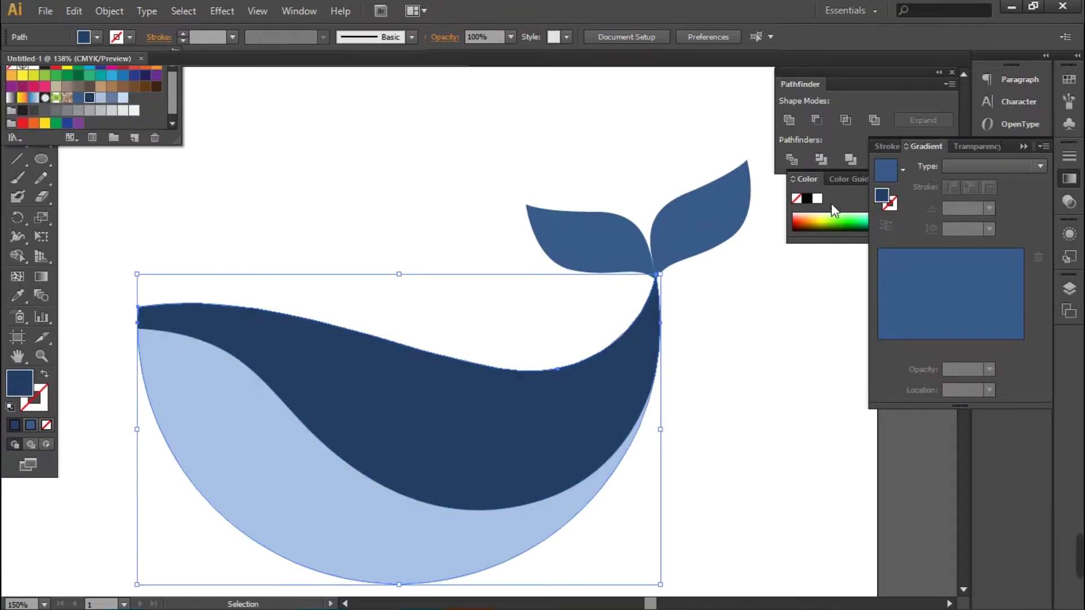
drag(885, 199, 898, 274)
drag(942, 334, 947, 344)
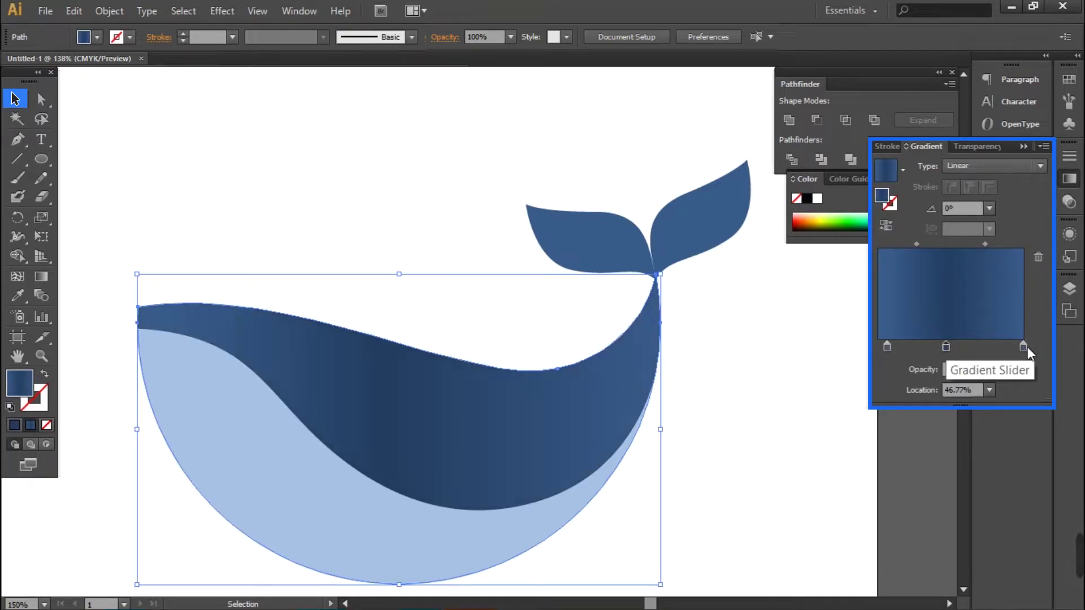
drag(1025, 347, 1021, 371)
drag(946, 347, 1023, 347)
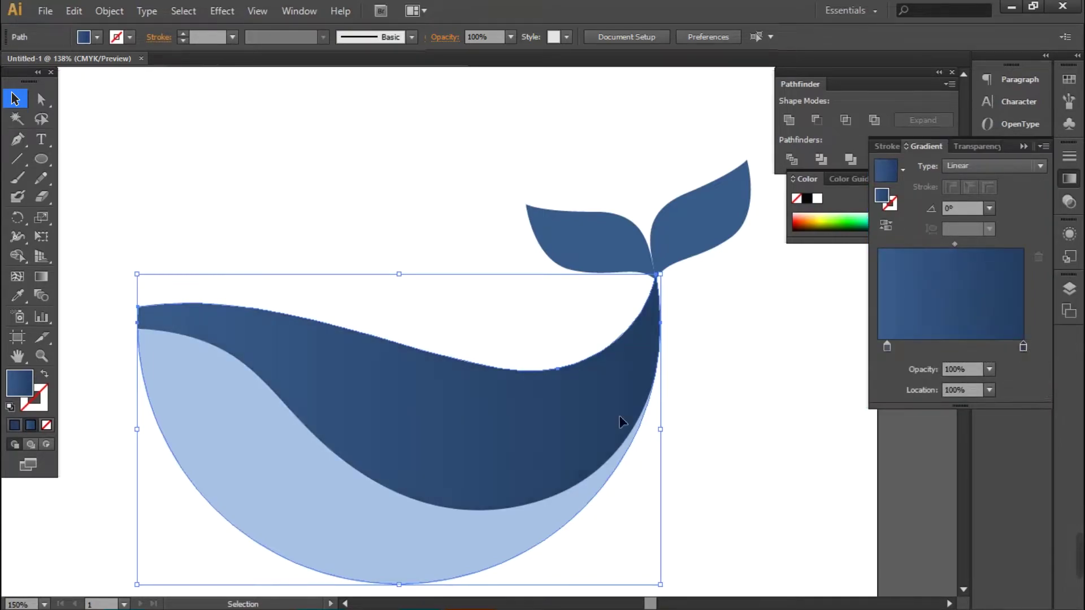
Angle the body's gradient at 19.1° from the lower belly toward the tail and set its navy stop to 86.02%.
key(g)
drag(182, 482, 655, 320)
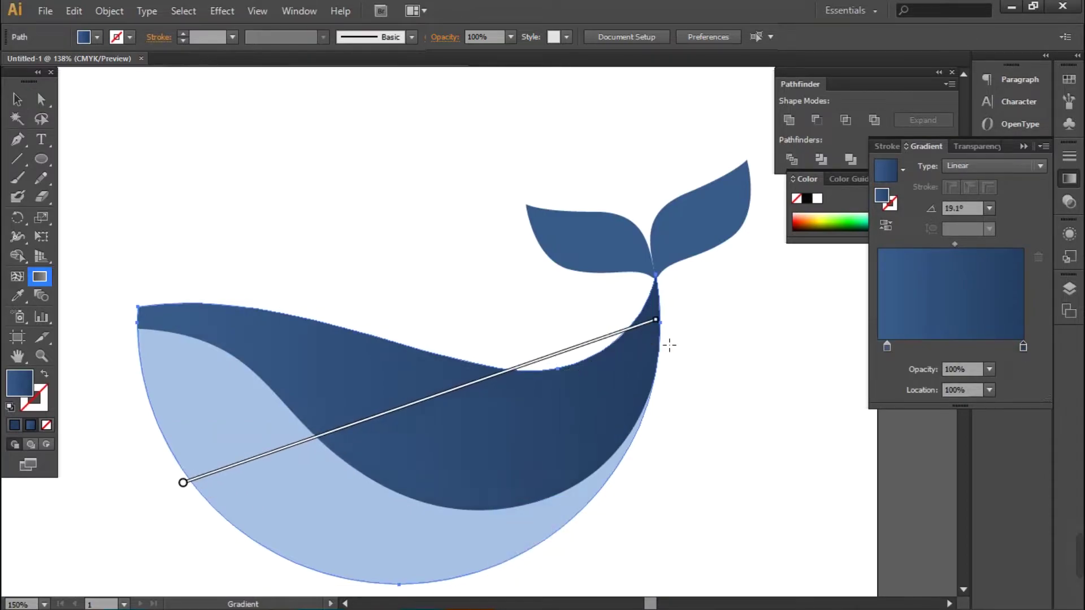
drag(1021, 347, 1000, 350)
Apply the body's blue gradient to both tail flukes.
key(v)
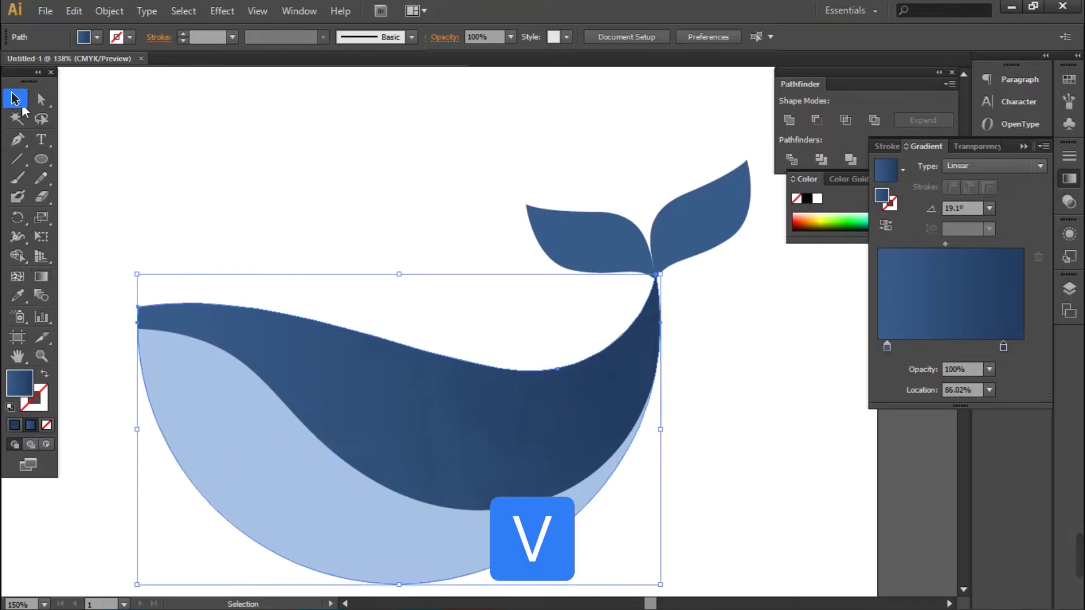
click(713, 220)
shift+click(554, 233)
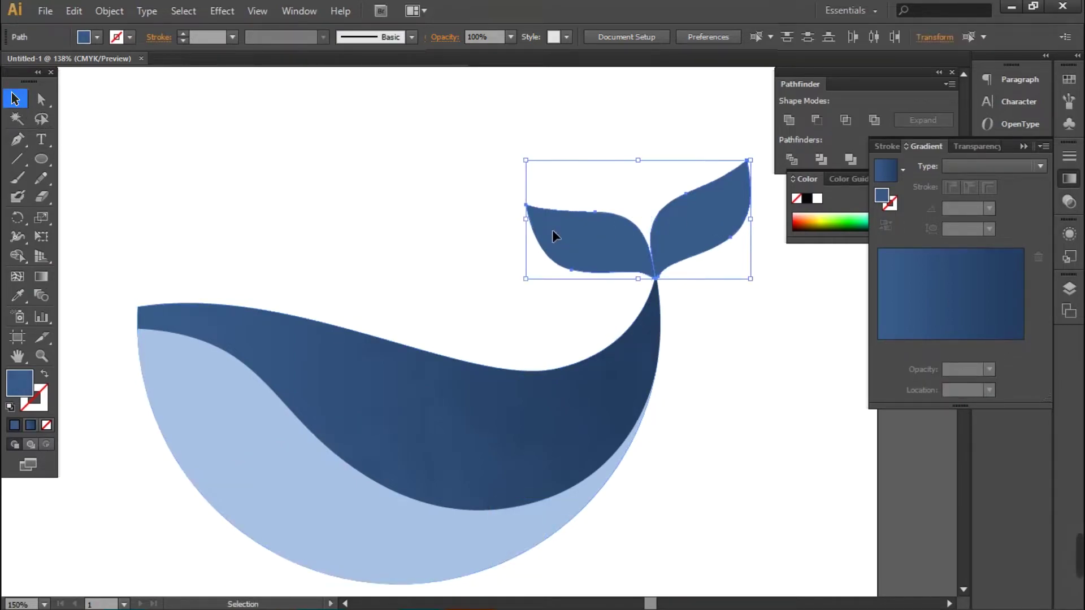
key(i)
click(541, 408)
Draw a small circle for the eye on the front of the whale's body and fill it with white.
key(l)
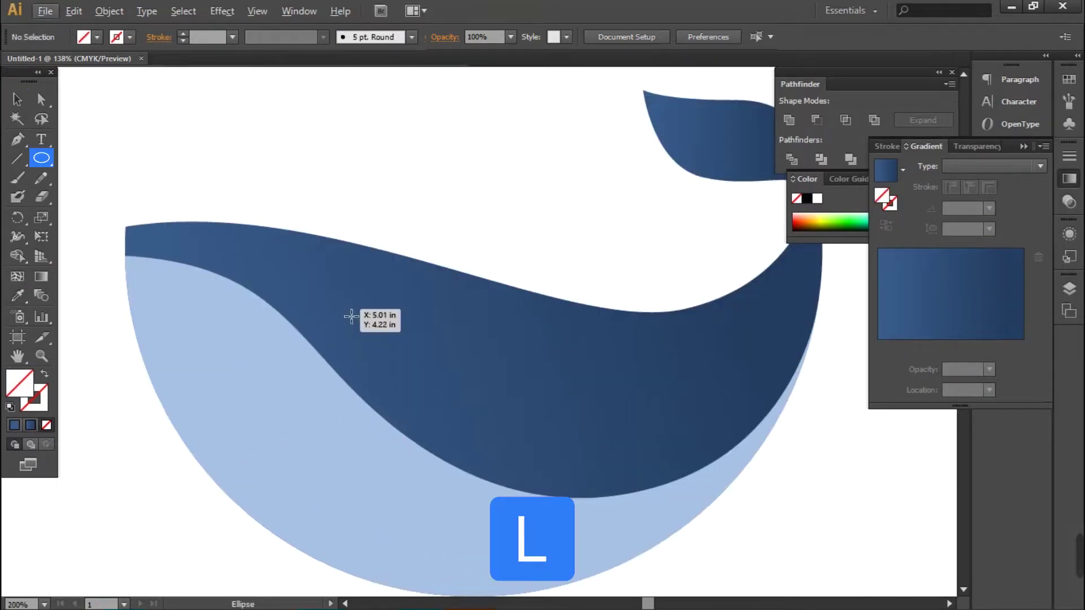
drag(353, 316, 385, 350)
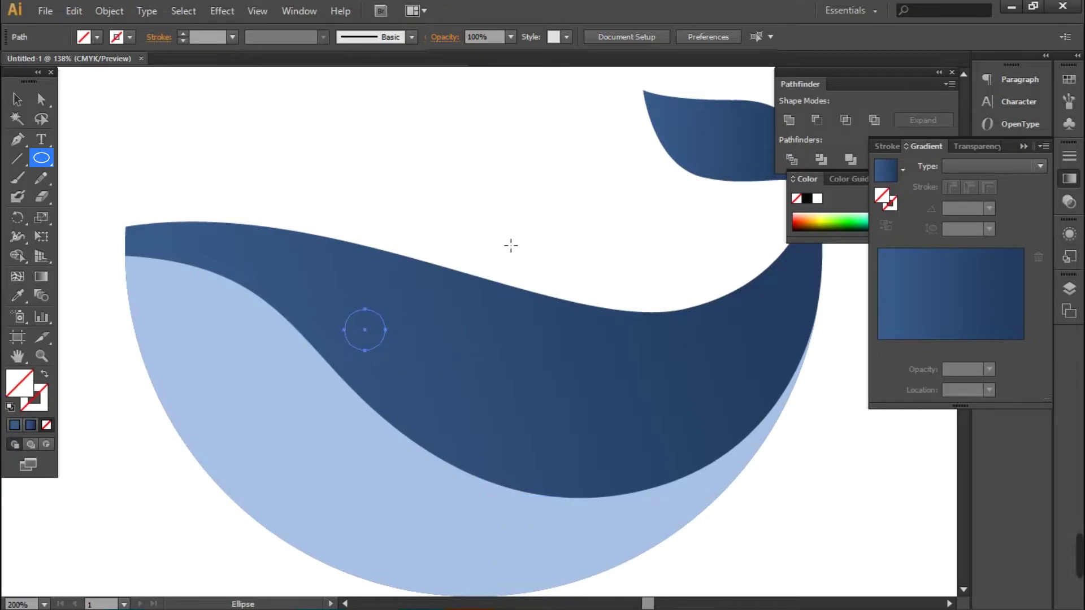
key(i)
click(514, 214)
Duplicate the white eye circle, scale the copy down around its center, and fill it with blue as the pupil.
key(v)
key(alt+Right)
key(alt+Left)
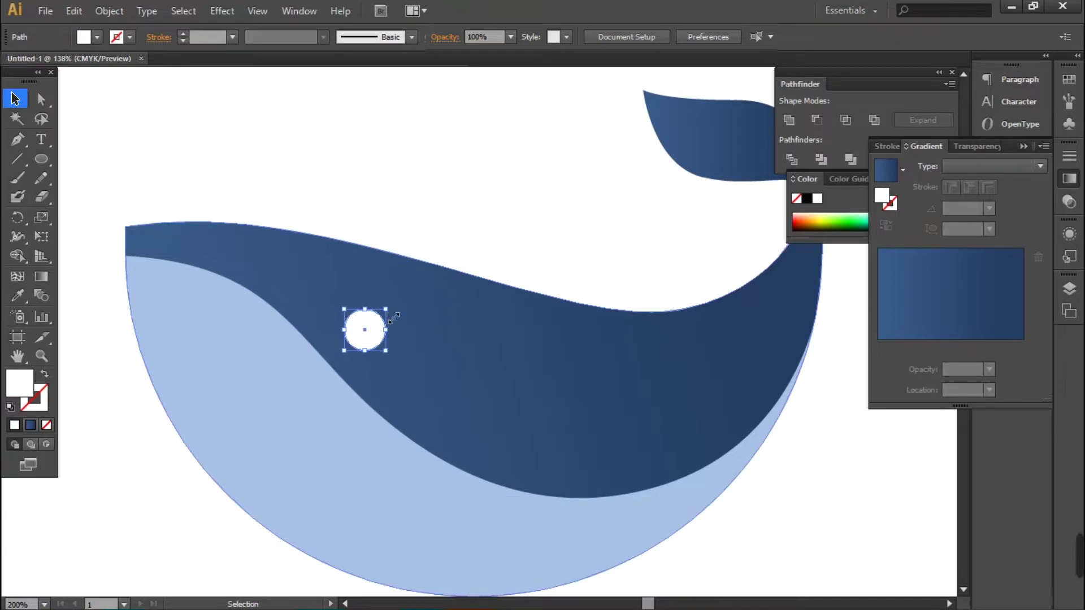
drag(394, 312, 389, 320)
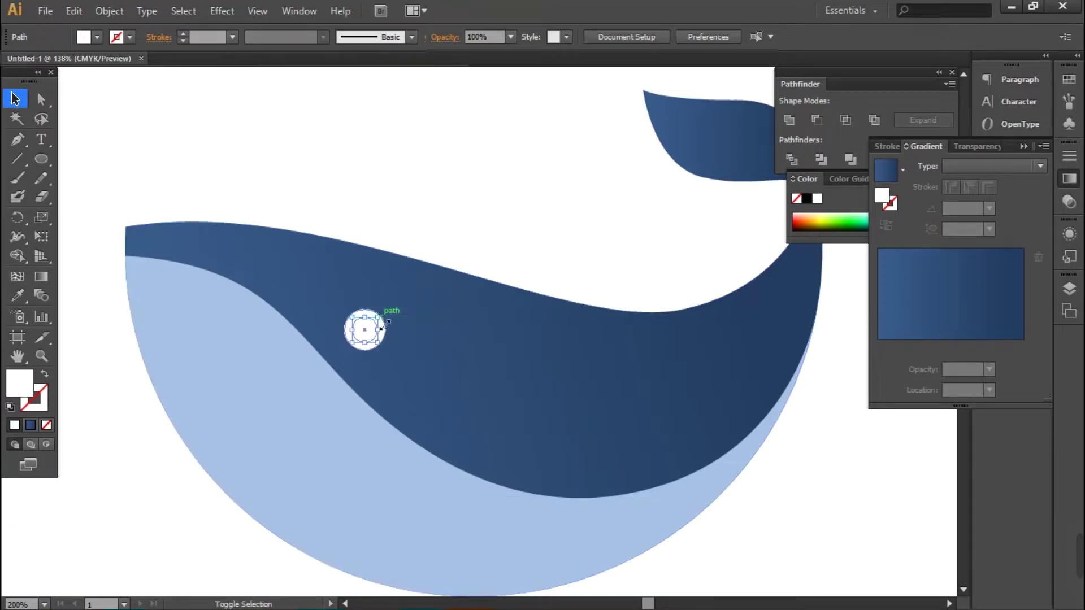
click(97, 37)
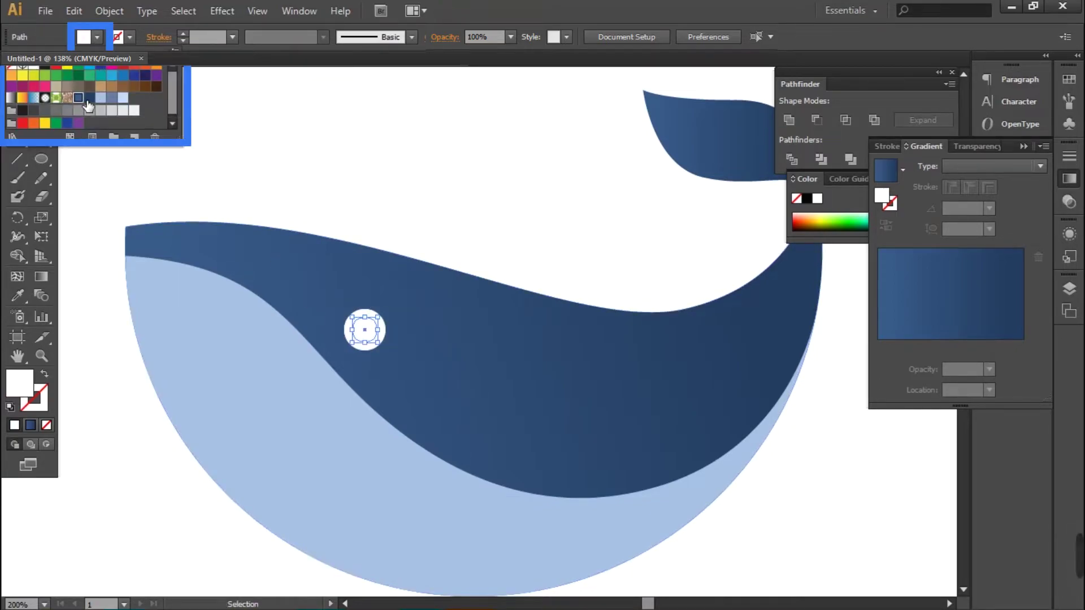
click(96, 112)
Draw a curved, pointed flipper with the Pen tool from the body's lower edge, extending past the belly toward the tail side.
key(p)
click(483, 410)
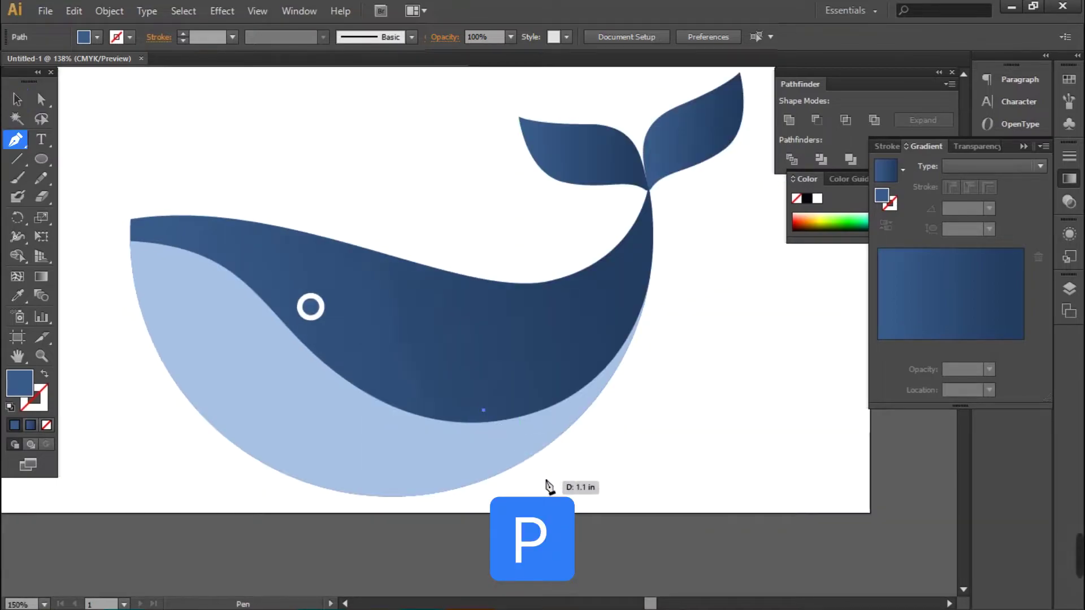
drag(528, 470, 607, 490)
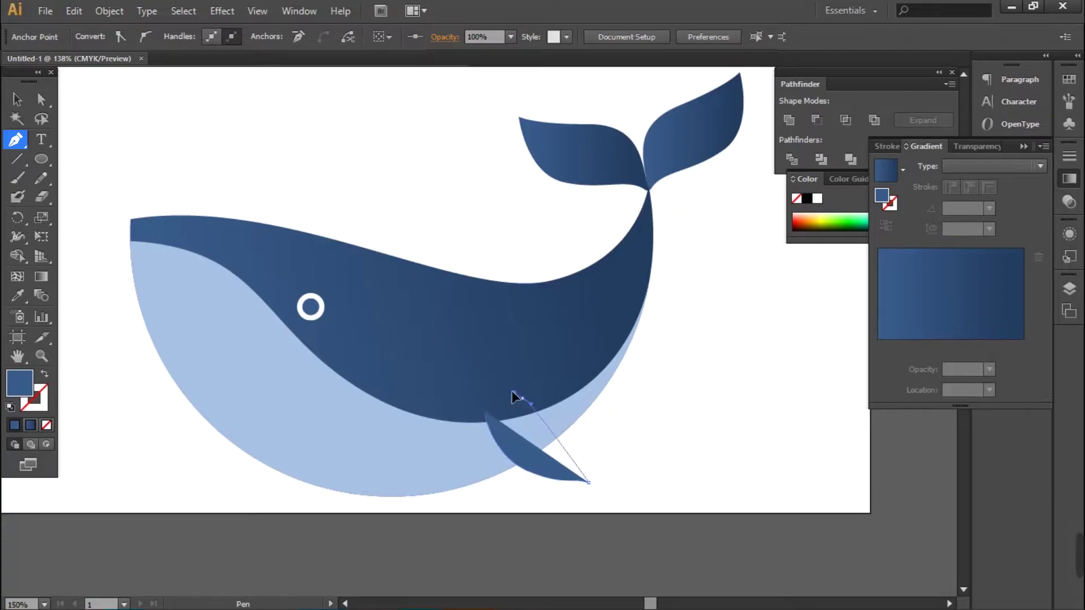
drag(497, 390, 469, 374)
click(484, 409)
Apply the body's blue gradient to the flipper and angle it at 71.8°.
key(i)
click(272, 249)
key(g)
drag(524, 481, 547, 408)
Duplicate the flipper toward the whale's front and reflect the copy.
key(ctrl+1)
key(v)
drag(583, 444, 374, 453)
right_click(375, 450)
mouse_move(435, 399)
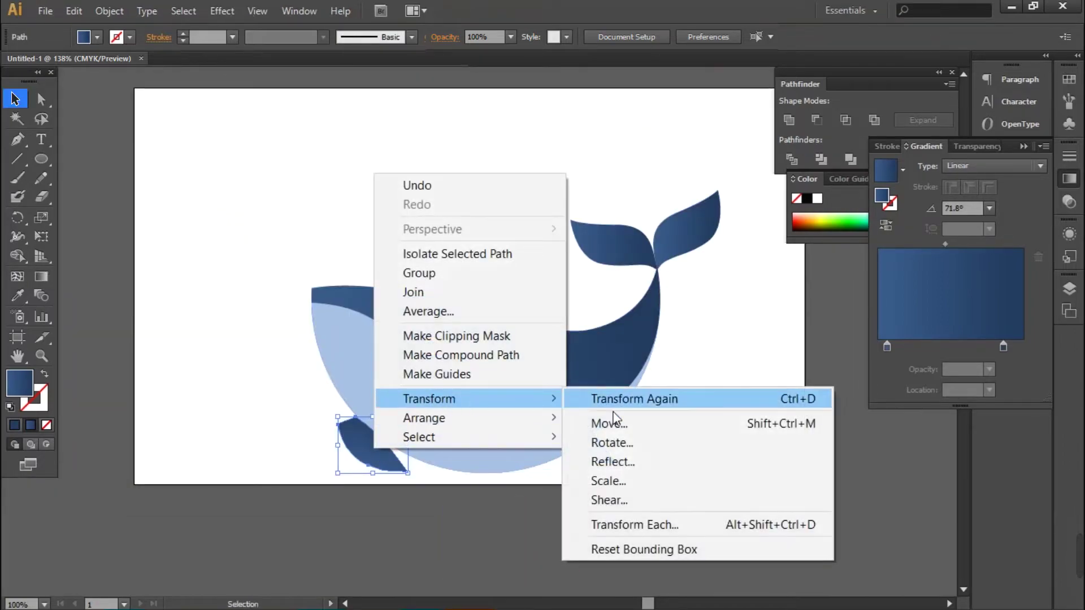
click(613, 462)
click(544, 414)
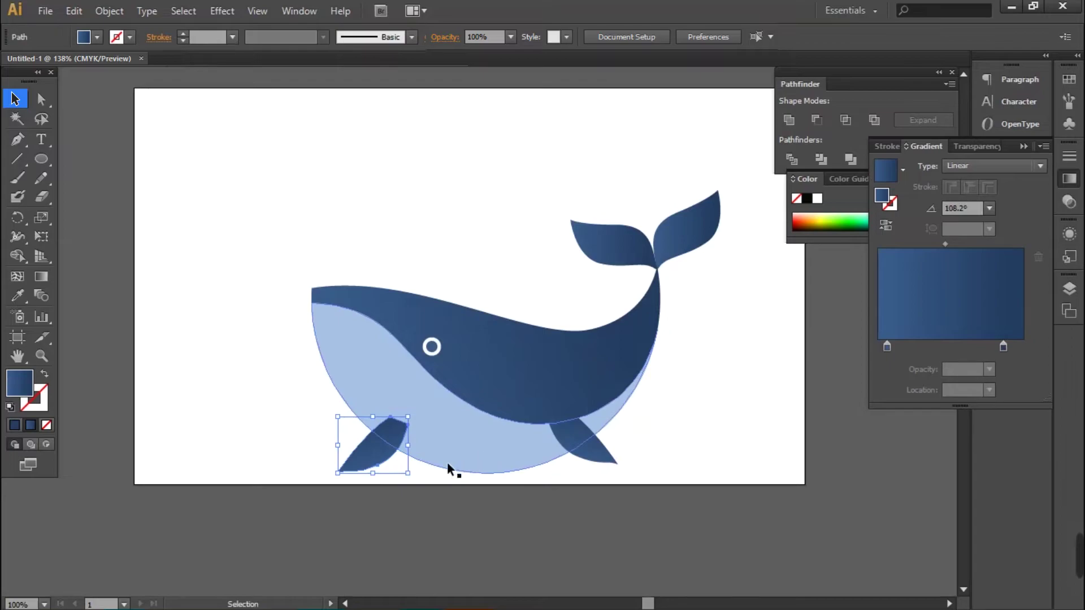
Rotate the copied flipper and tuck it behind the belly's lower edge near the whale's front.
key(ctrl+equal)
drag(383, 461, 390, 462)
drag(349, 500, 368, 514)
click(514, 537)
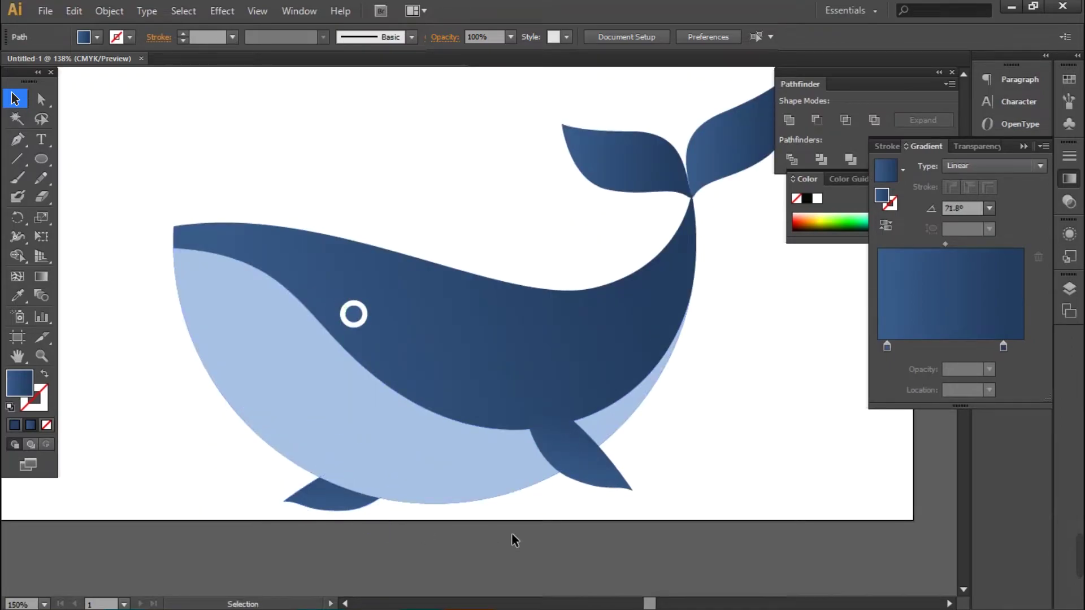
Draw a curved belly line with the Pen tool from near the mouth to the tail side, with a blue gradient stroke and no fill.
key(p)
click(208, 294)
drag(360, 434, 453, 468)
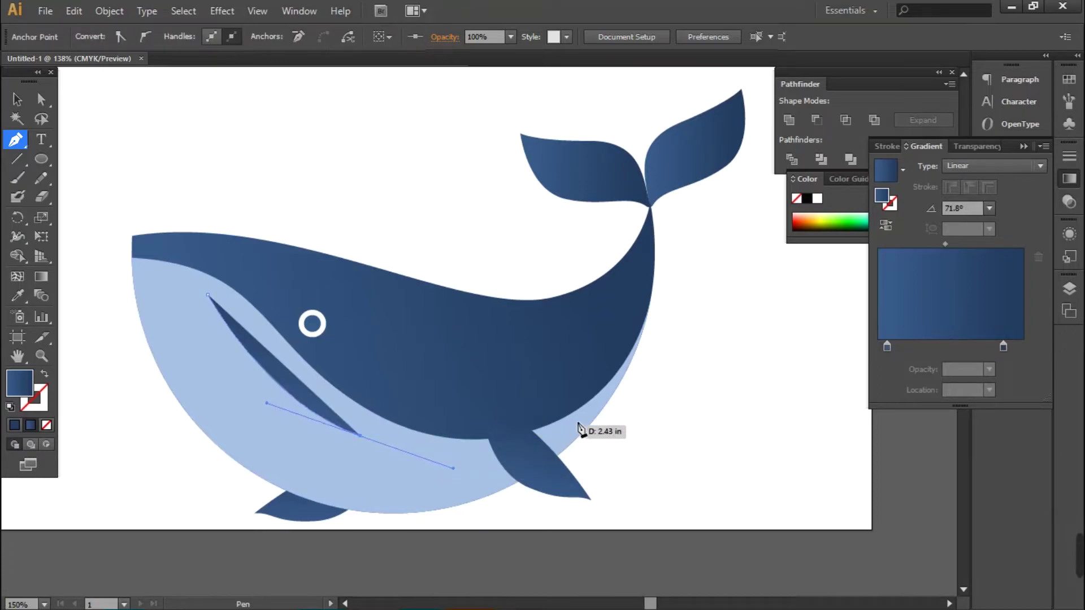
drag(639, 372, 643, 376)
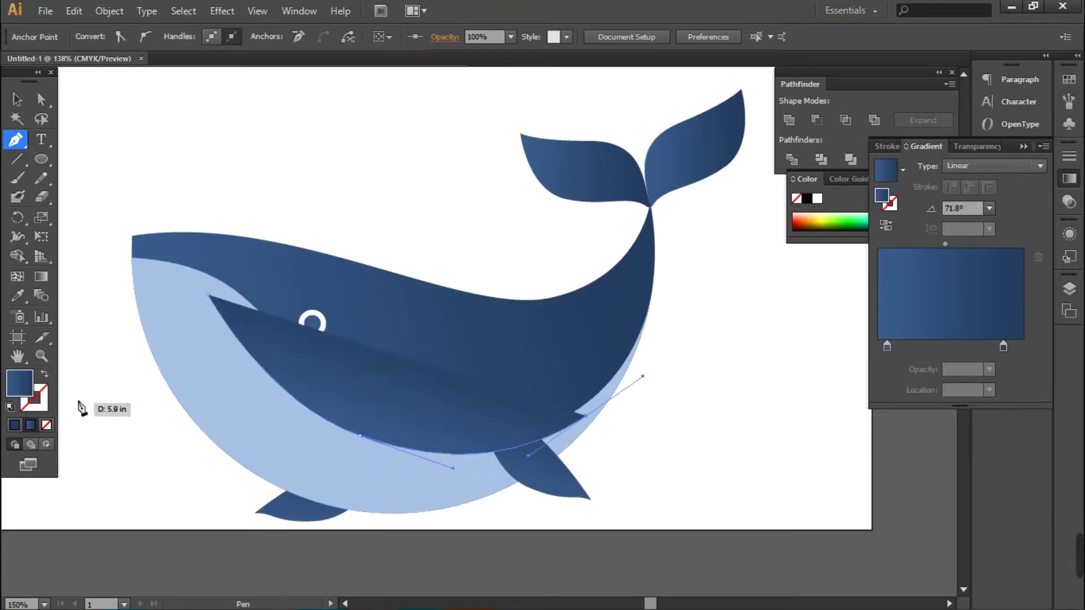
click(45, 375)
key(ctrl+shift+a)
Draw two more curved belly lines below the first, roughly parallel to it and following the belly's contour.
mouse_move(459, 493)
mouse_down()
mouse_move(484, 503)
mouse_move(455, 491)
mouse_move(470, 506)
mouse_up()
click(562, 440)
key(a)
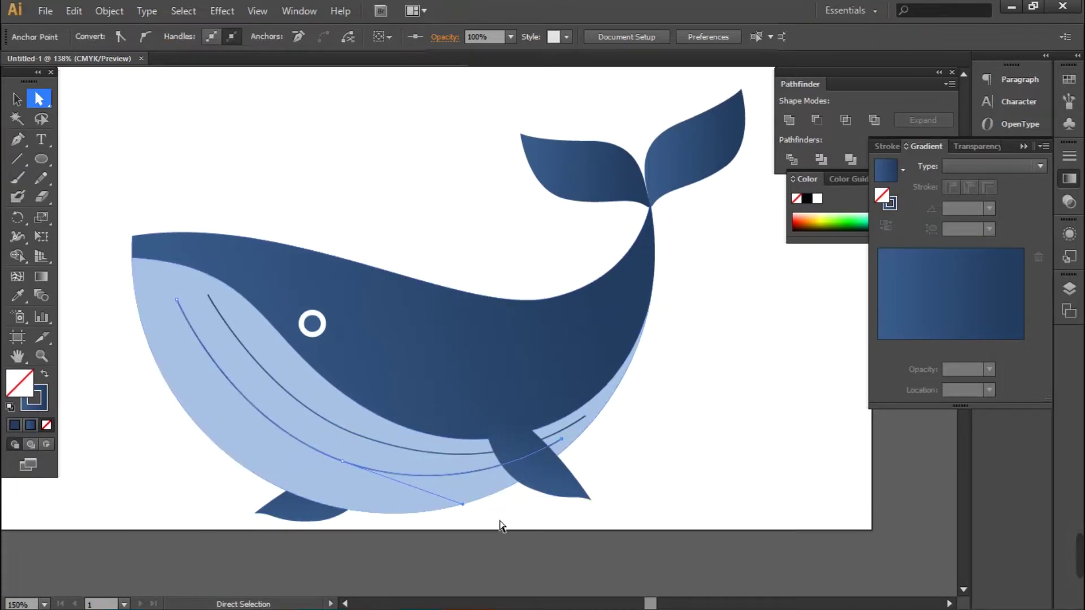
key(p)
click(149, 305)
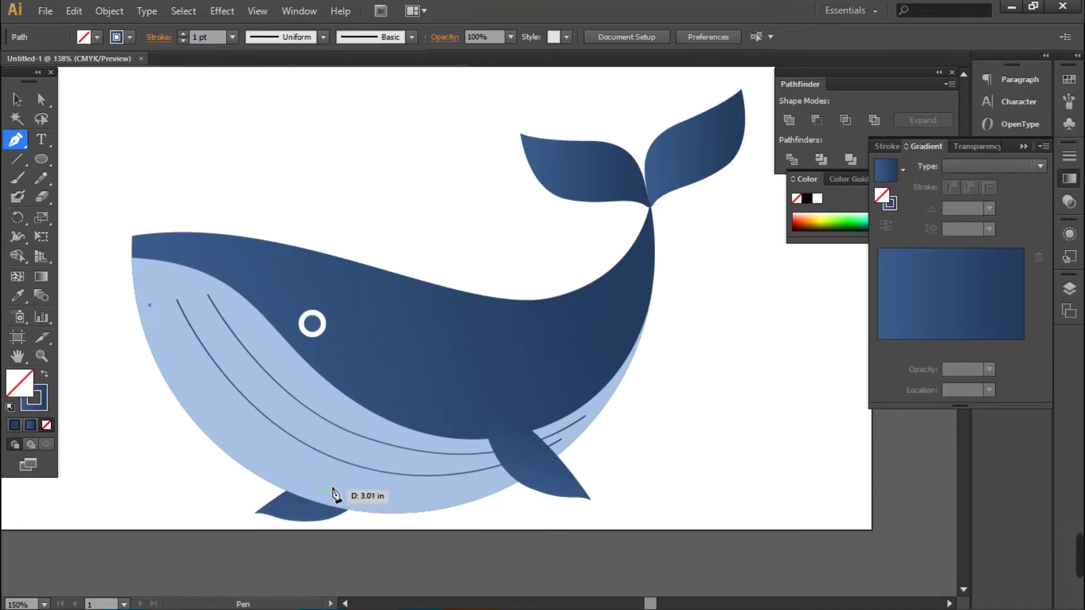
drag(348, 494, 457, 519)
click(533, 463)
Set all three belly lines to a 3 pt stroke with the width profile that tapers at both ends.
key(v)
click(447, 453)
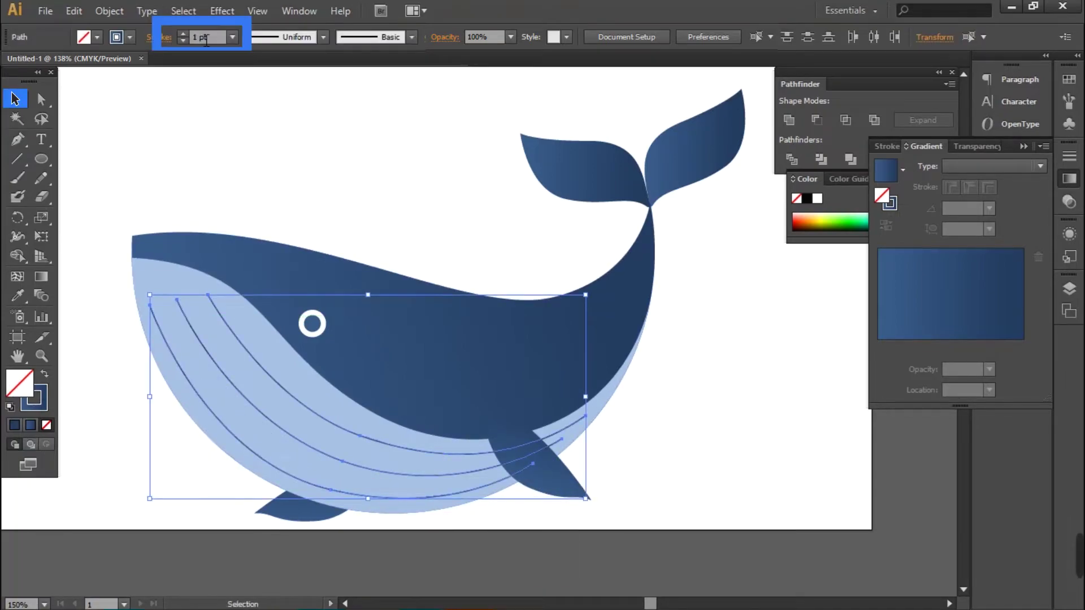
key(Up)
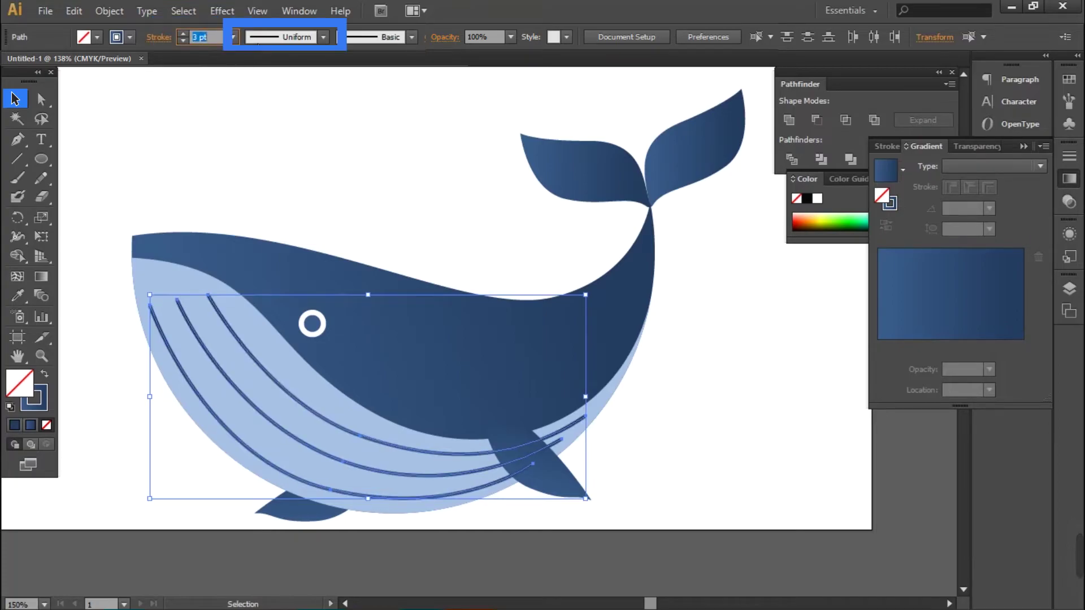
click(324, 38)
click(274, 89)
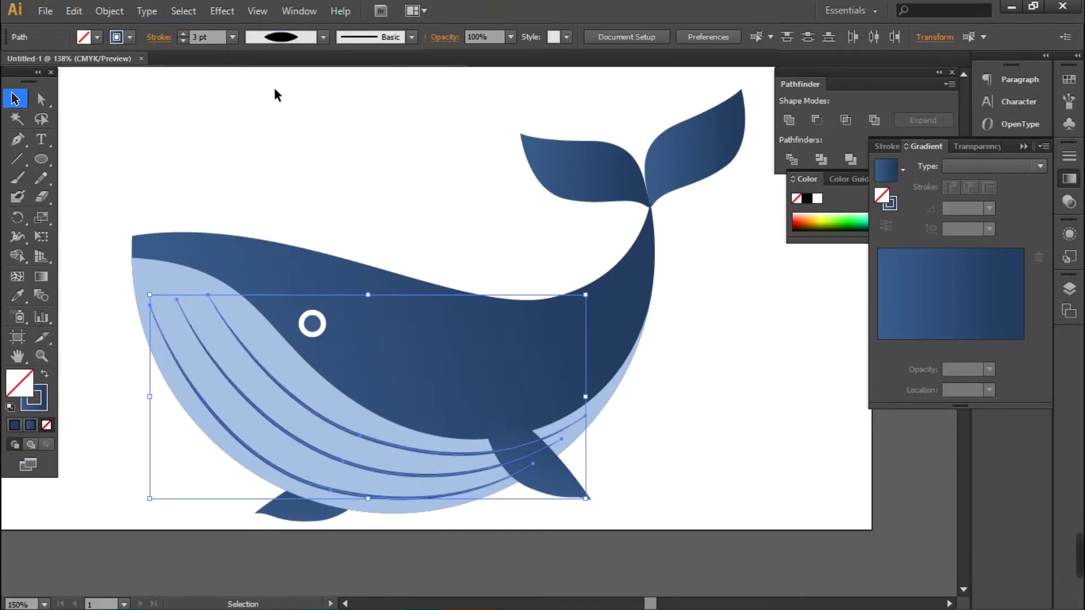
Draw a background rectangle behind the whale covering the whole artboard and fill it with light blue.
click(339, 224)
key(ctrl+1)
key(m)
drag(88, 147, 760, 544)
click(90, 37)
click(123, 97)
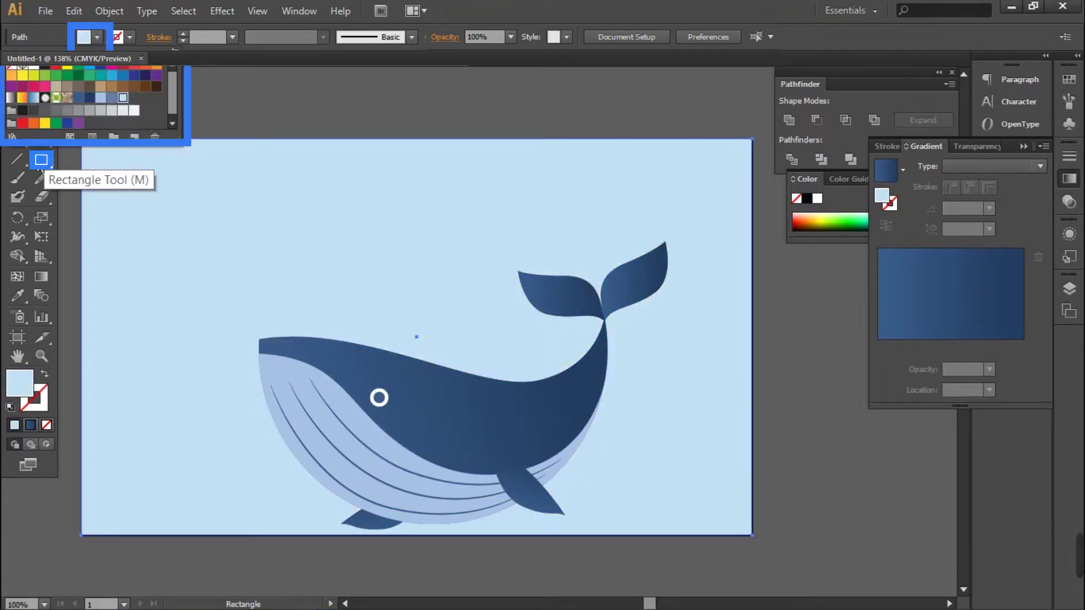
Give the background rectangle a linear gradient from light blue to white, with the color stops at opposite ends.
key(Escape)
key(v)
click(886, 347)
drag(887, 347, 889, 368)
drag(1003, 346, 1004, 373)
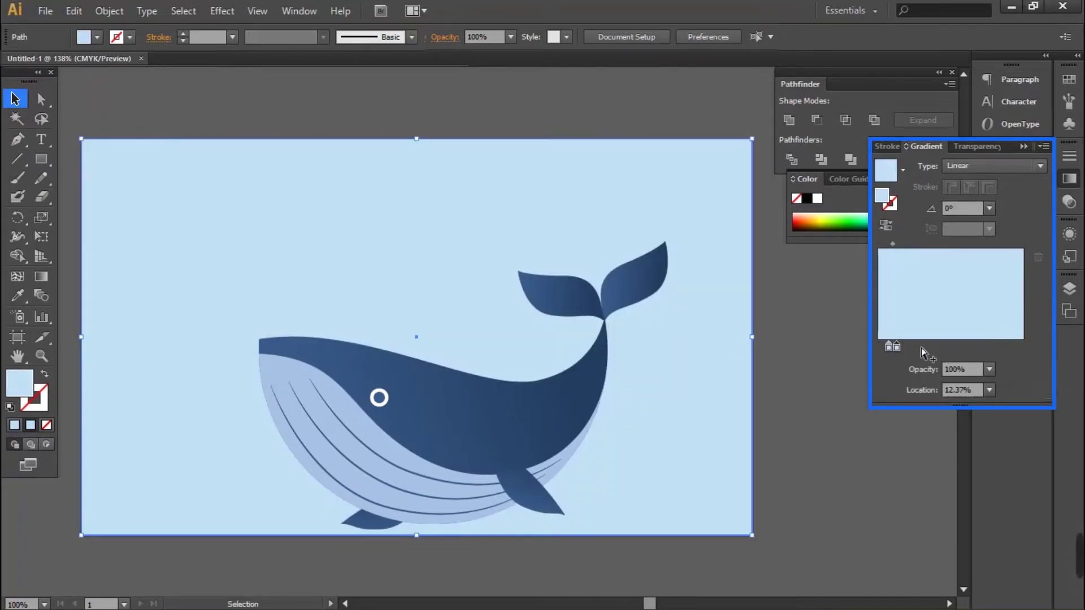
drag(900, 348, 1022, 347)
double_click(1022, 347)
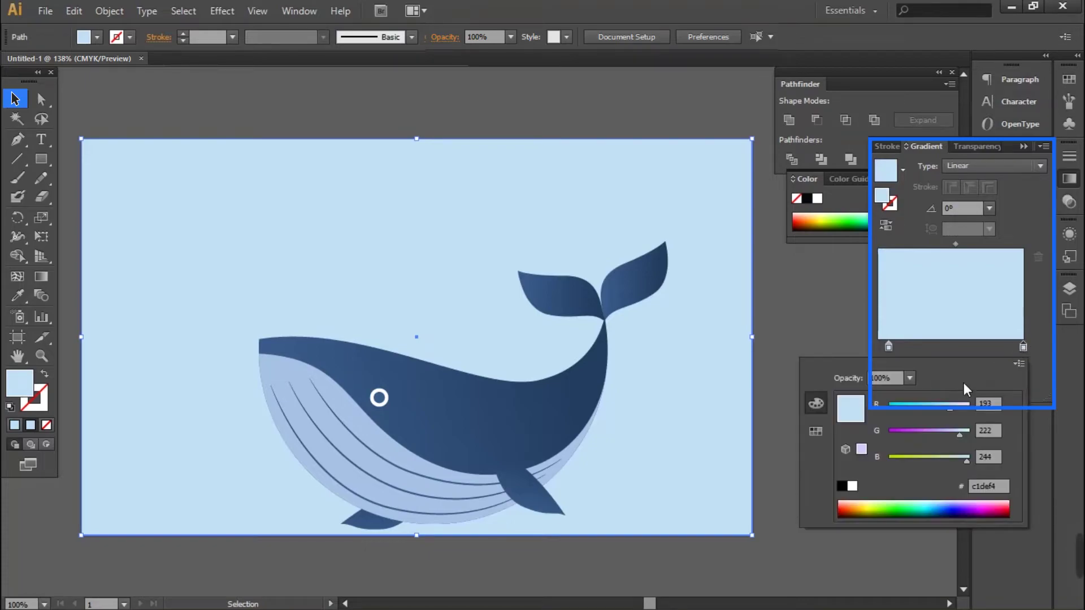
click(853, 486)
click(680, 351)
Run the background gradient vertically at 90° with white at the top, and set the light blue stop's location to 52.69%.
key(g)
mouse_move(417, 532)
mouse_down()
mouse_move(451, 211)
mouse_move(442, 139)
mouse_up()
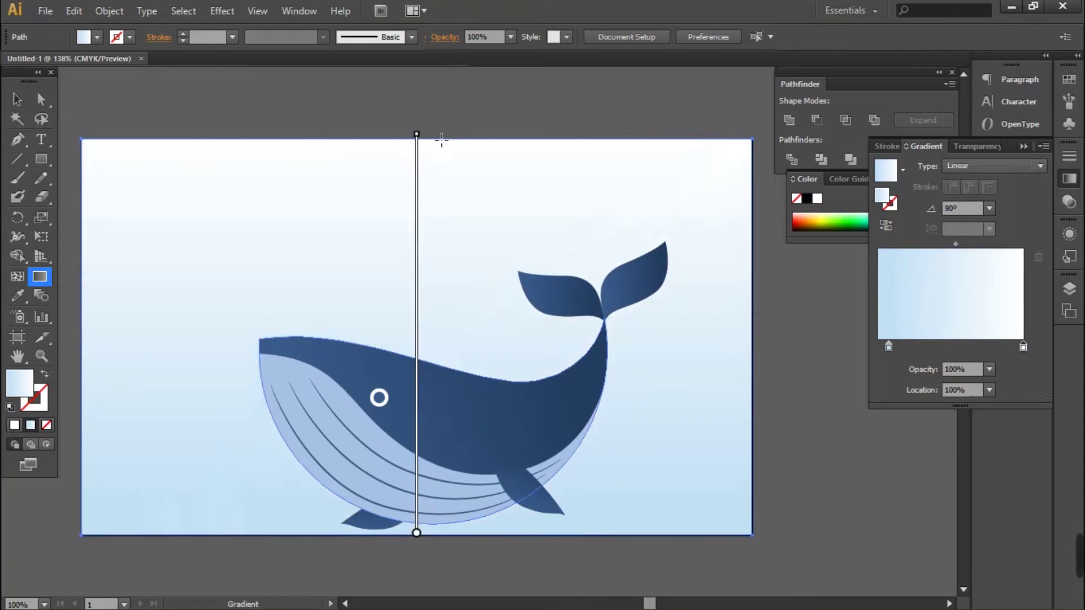
drag(888, 346, 955, 347)
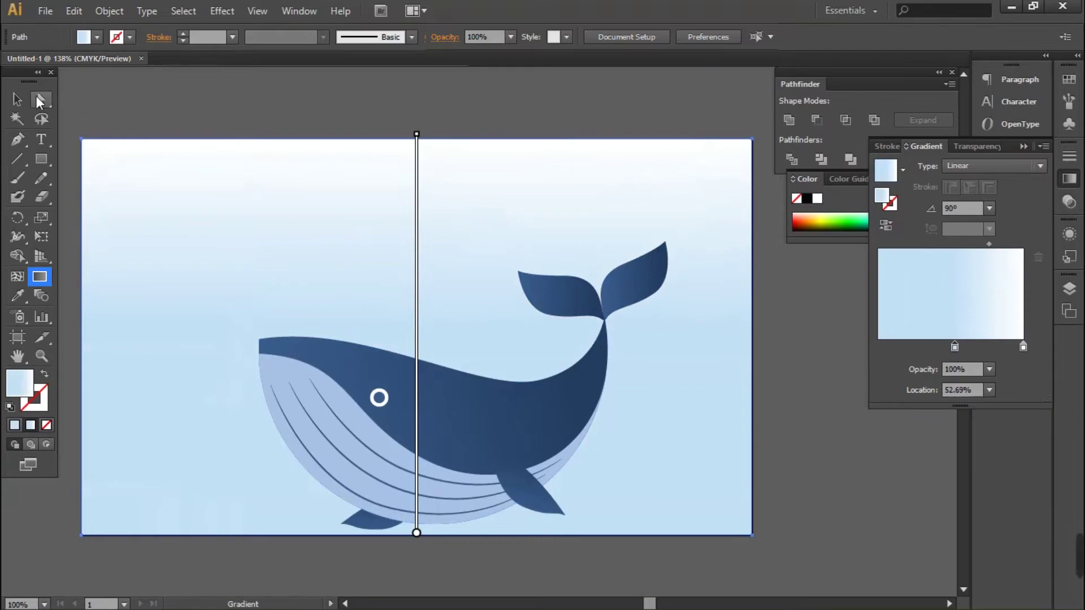
Select the complete whale without the background and move it slightly up and toward the artboard's left side.
key(v)
drag(250, 123, 664, 429)
shift+click(664, 431)
drag(533, 425, 517, 385)
key(ctrl+shift+a)
Draw a small fish silhouette with the Pen tool behind the whale, with a pointed oval body and a triangular tail.
key(p)
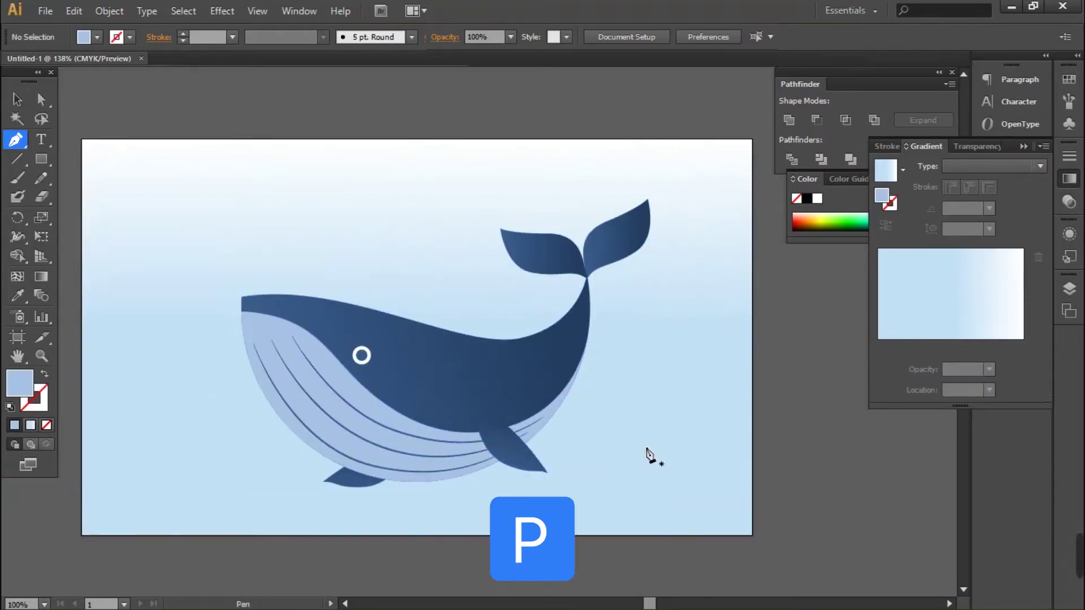
click(617, 374)
drag(667, 444, 667, 495)
click(643, 499)
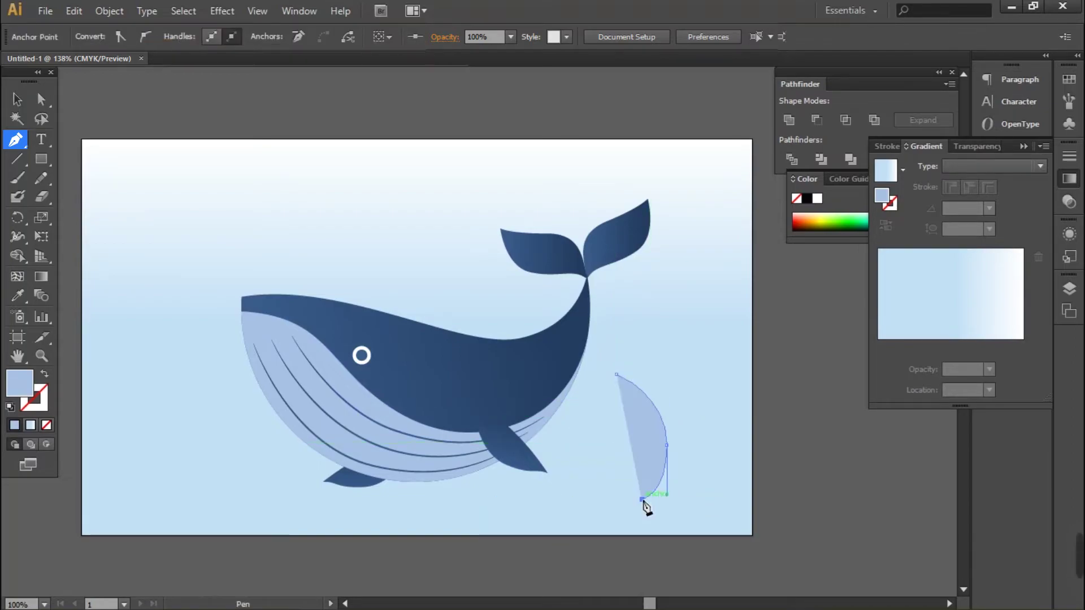
drag(628, 412, 629, 407)
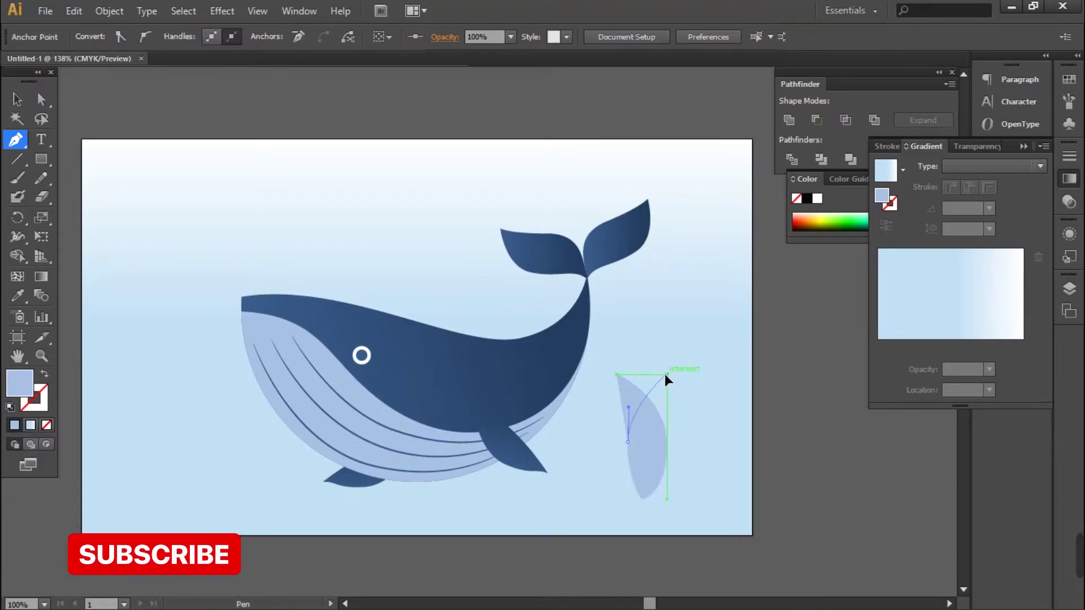
Fill the fish with the whale body's blue gradient and arrange it as four small, rotated fish of varying size behind the whale.
key(i)
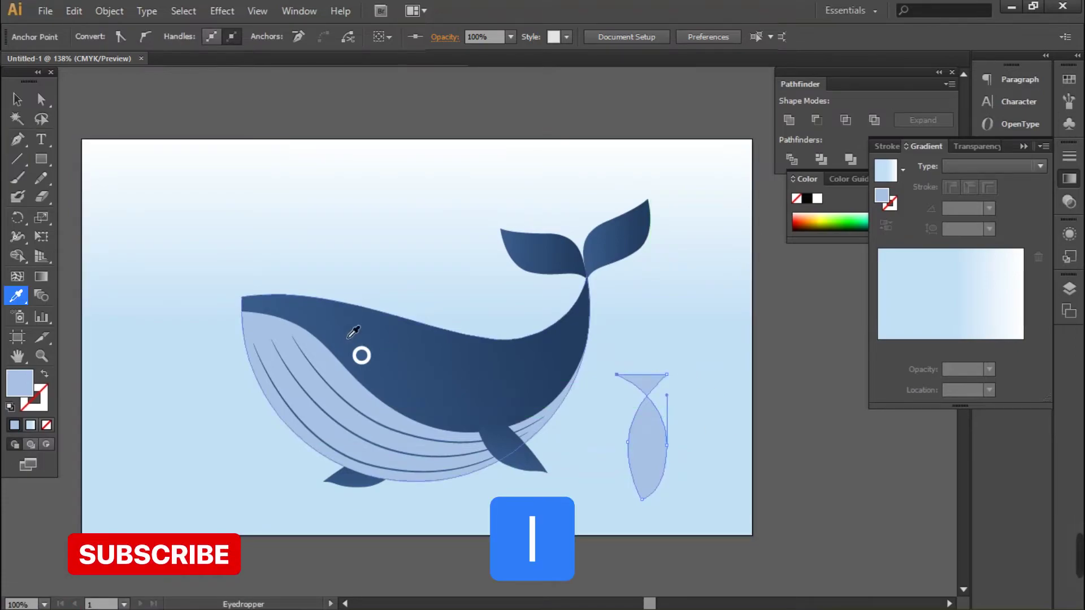
click(271, 301)
key(v)
drag(667, 375, 663, 351)
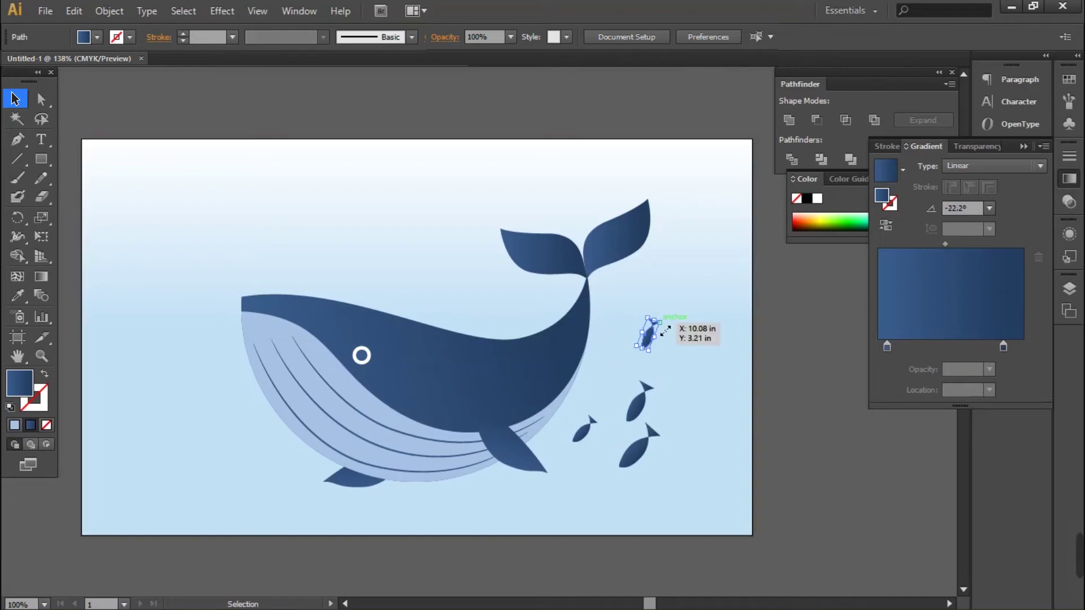
Draw a white bubble circle about 0.16 in wide in front of the whale and scatter copies of it around the scene.
key(l)
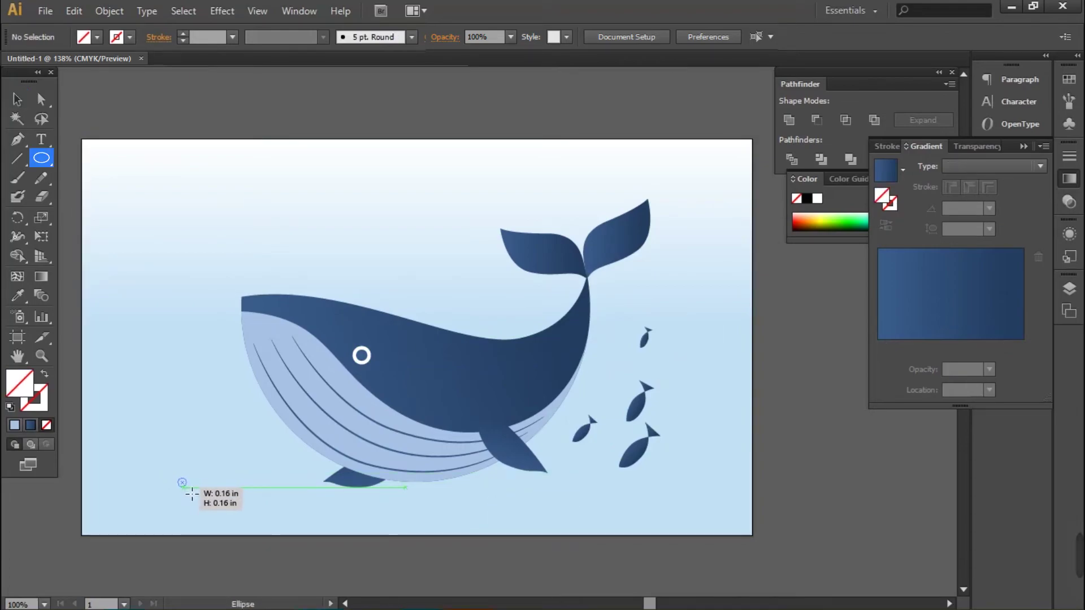
click(818, 198)
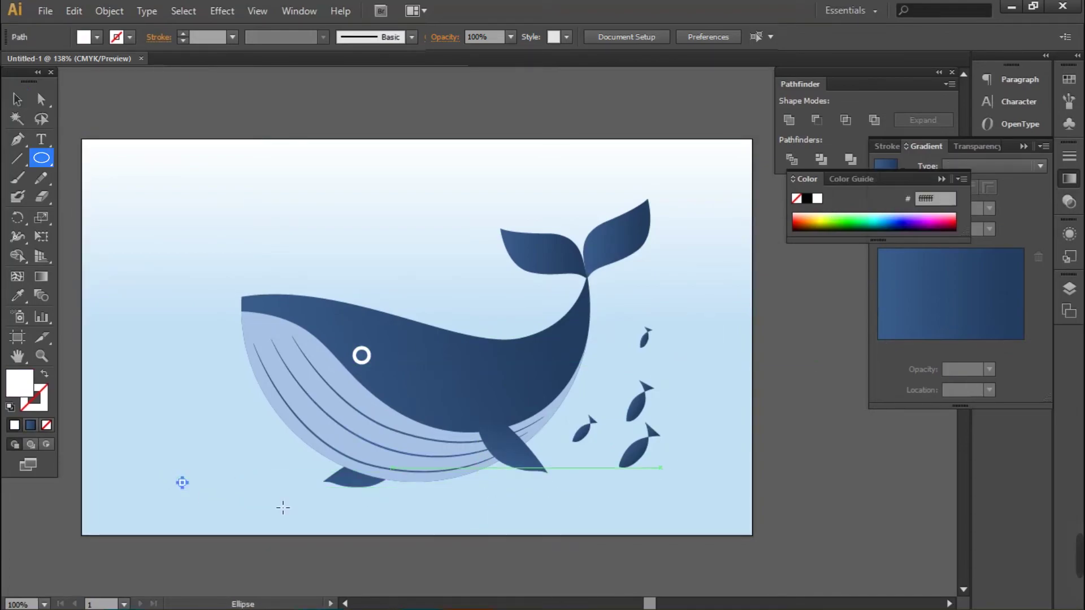
key(v)
drag(183, 485, 173, 444)
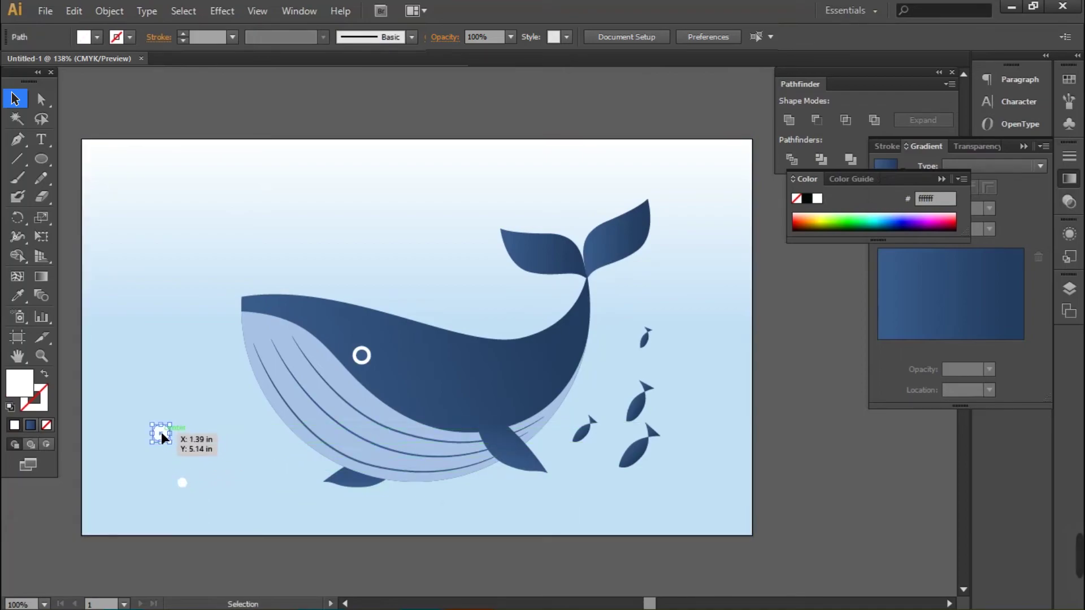
drag(161, 437, 617, 391)
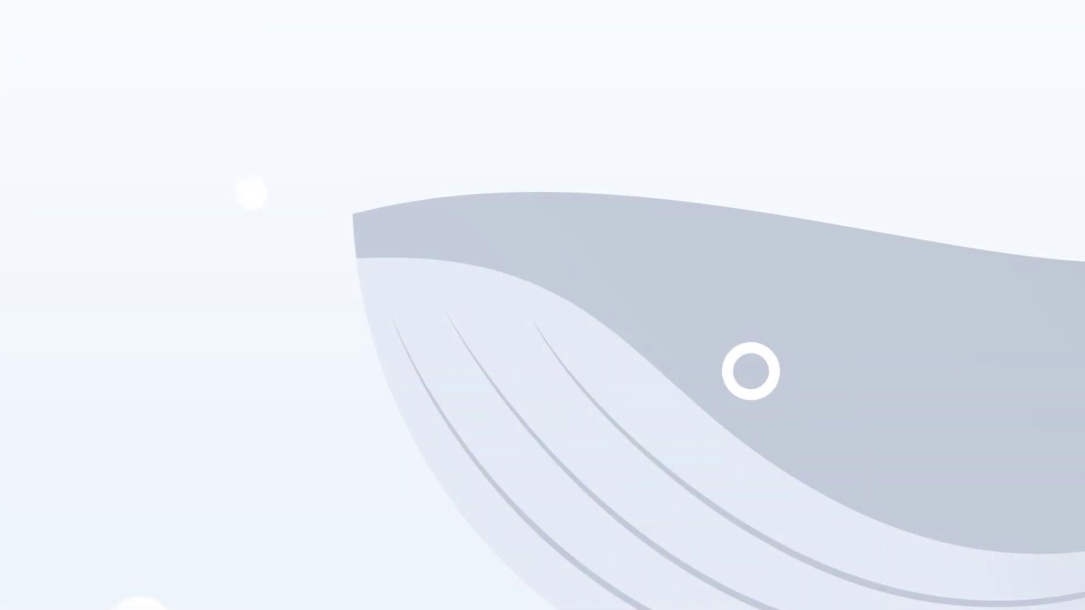